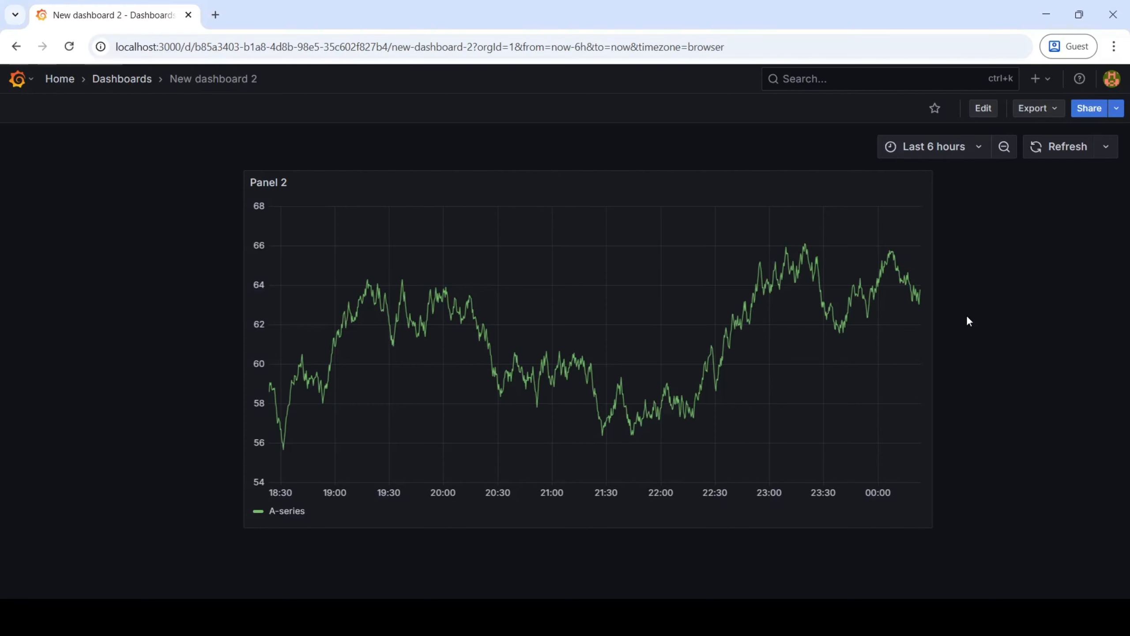
Open the Network Inventory dashboard from the dashboards list.
{"action": "left_click", "coordinate": [122, 81]}
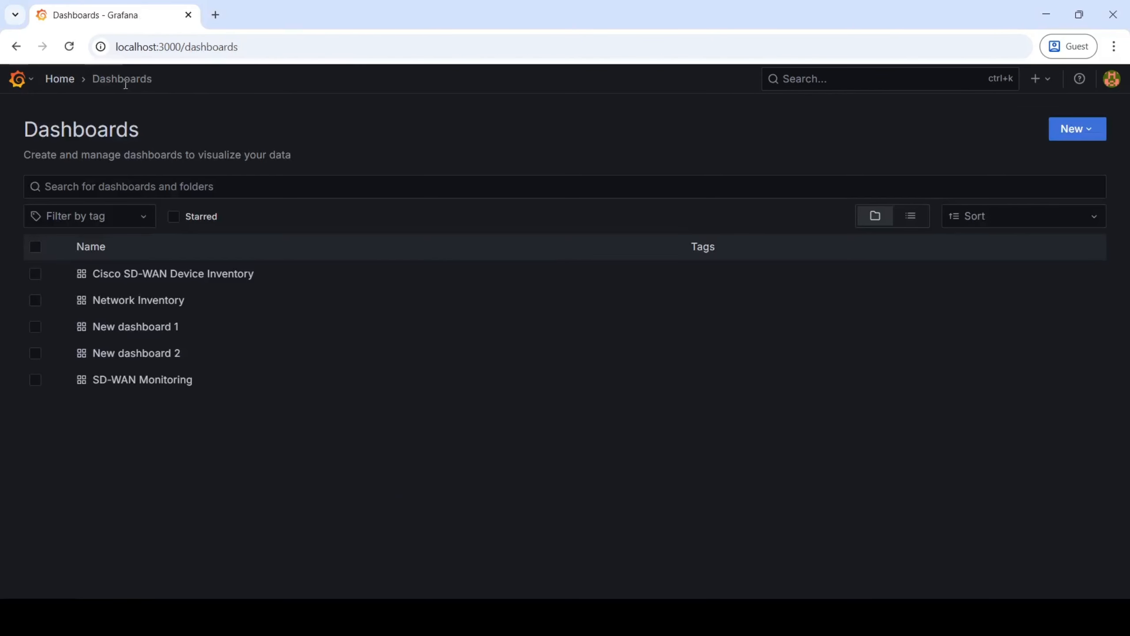
{"action": "left_click", "coordinate": [178, 305]}
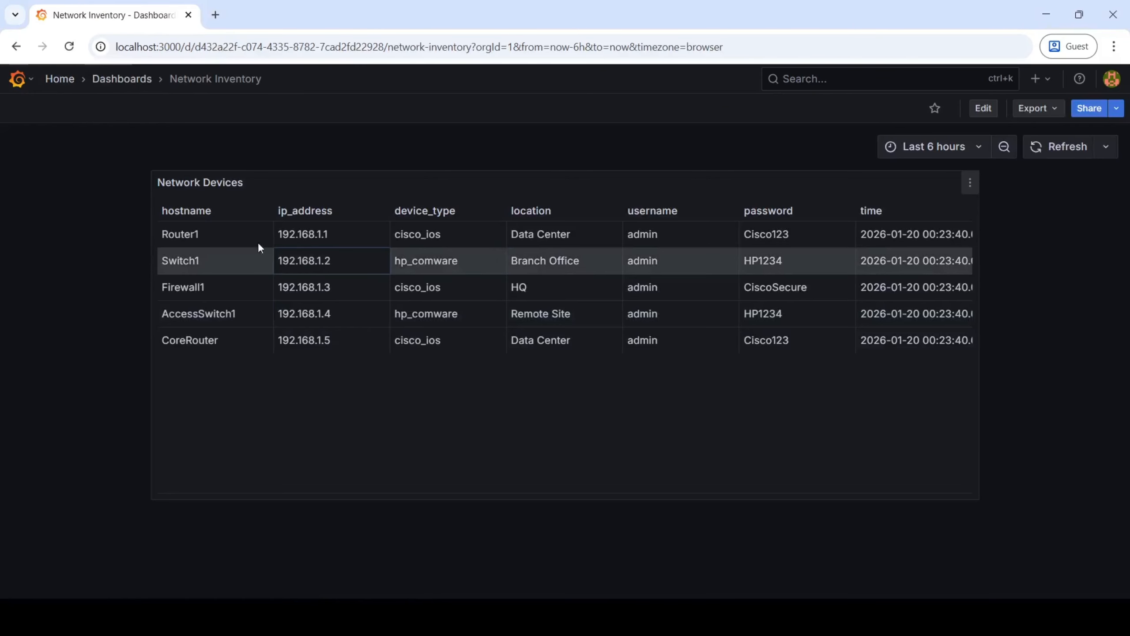
{"action": "key", "text": "alt+Tab"}
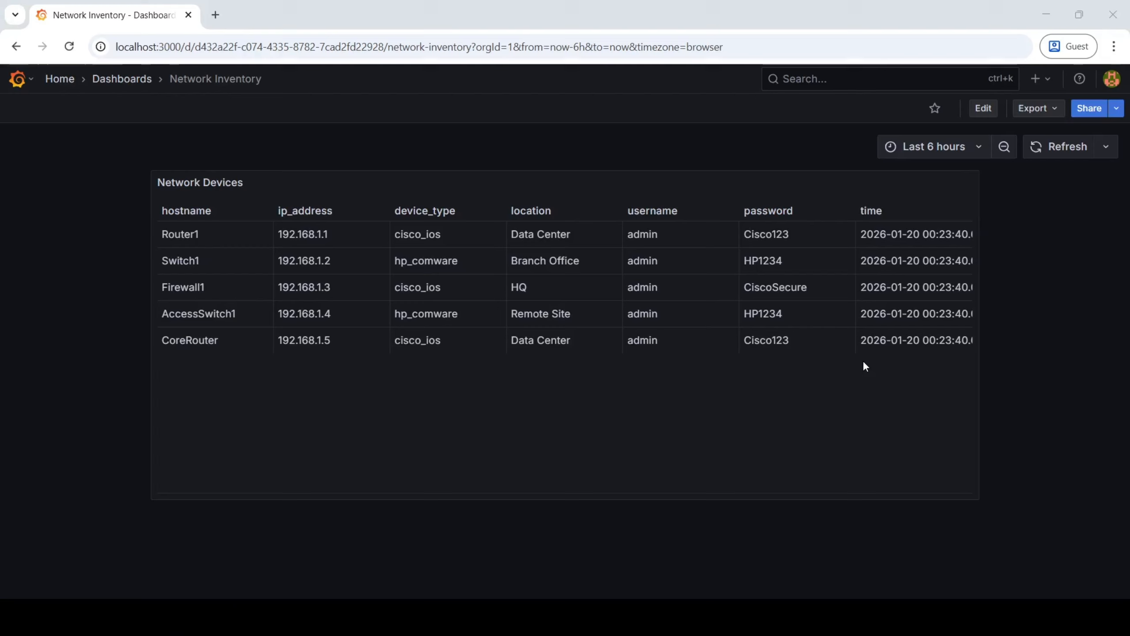
Put the Network Inventory dashboard in edit mode and add a new variable in its settings.
{"action": "left_click", "coordinate": [981, 109]}
{"action": "left_click", "coordinate": [929, 115]}
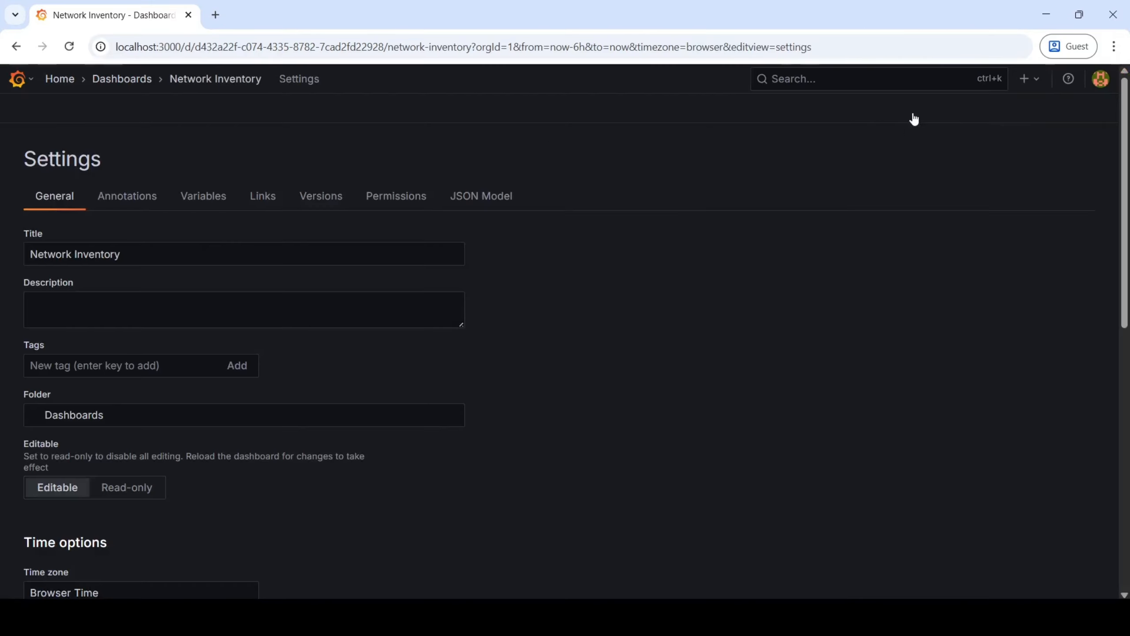
{"action": "left_click", "coordinate": [201, 198]}
{"action": "left_click", "coordinate": [562, 557]}
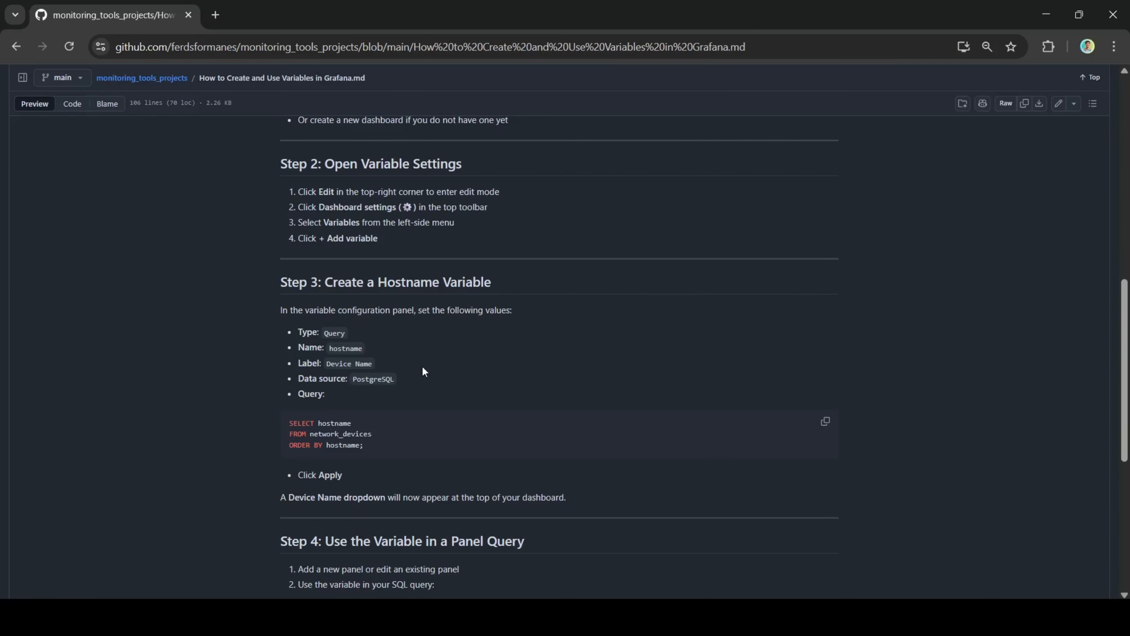
Check the variable values in the GitHub guide and name the new query variable hostname.
{"action": "key", "text": "alt+Tab"}
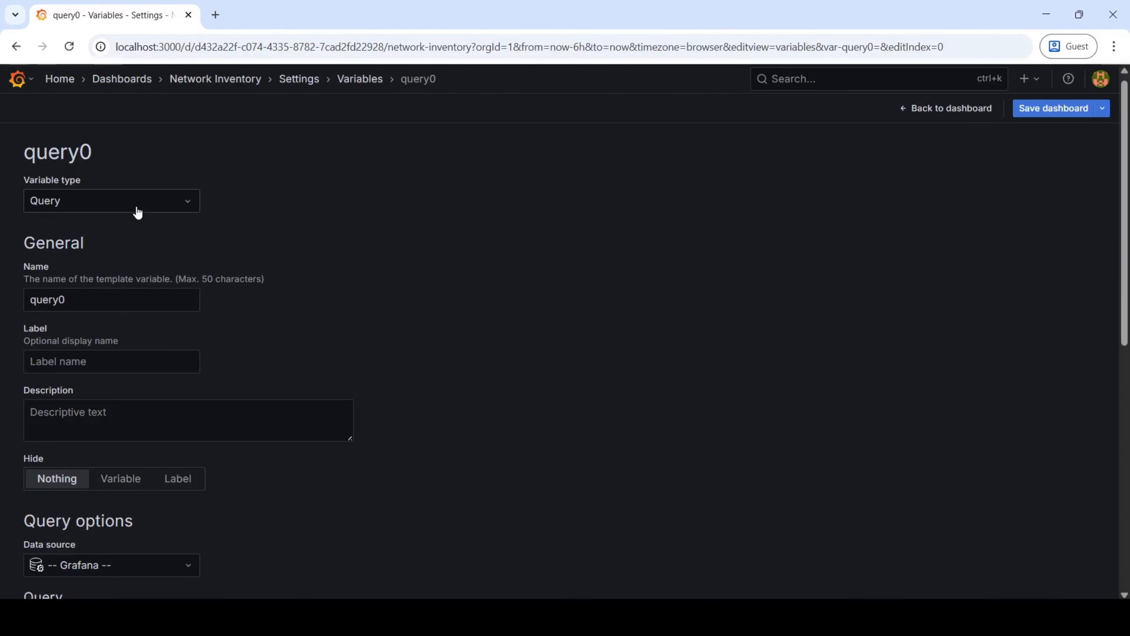
{"action": "key", "text": "alt+Tab"}
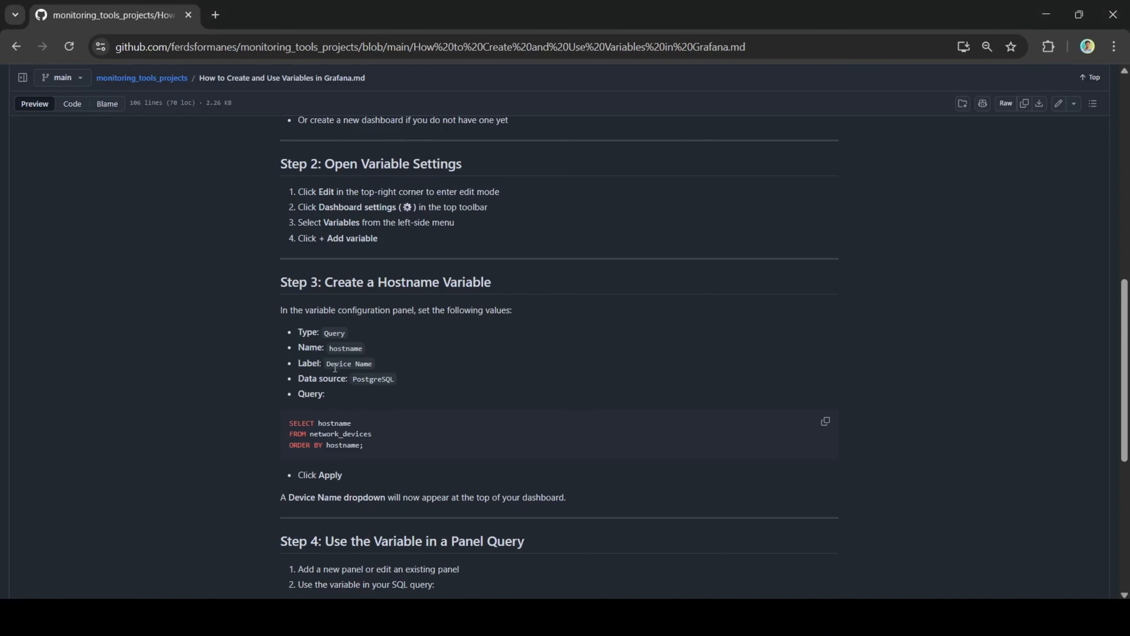
{"action": "left_click_drag", "start_coordinate": [307, 334], "coordinate": [347, 333]}
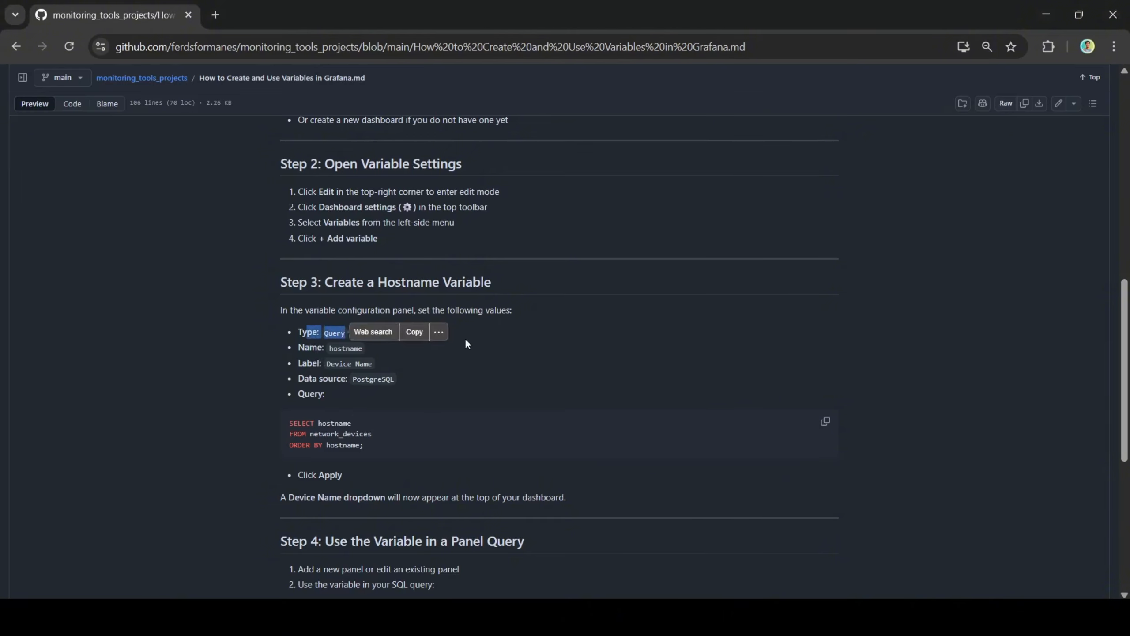
{"action": "key", "text": "alt+Tab"}
{"action": "double_click", "coordinate": [163, 305]}
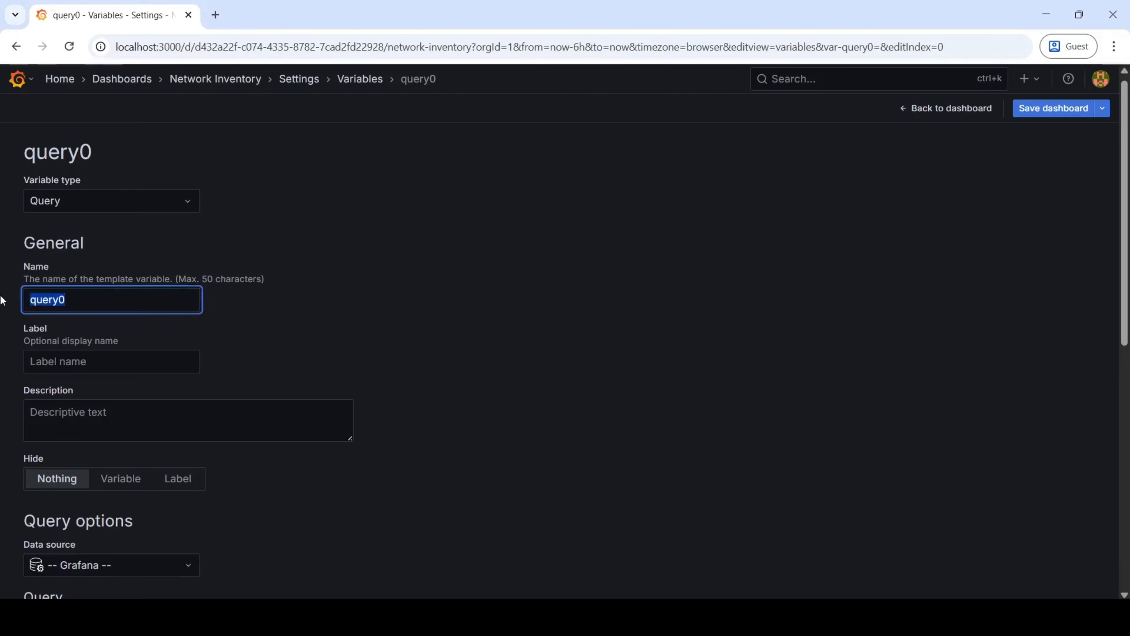
{"action": "type", "text": "hostname"}
Set the hostname variable's label to Device Name, as given in the GitHub guide.
{"action": "key", "text": "alt+Tab"}
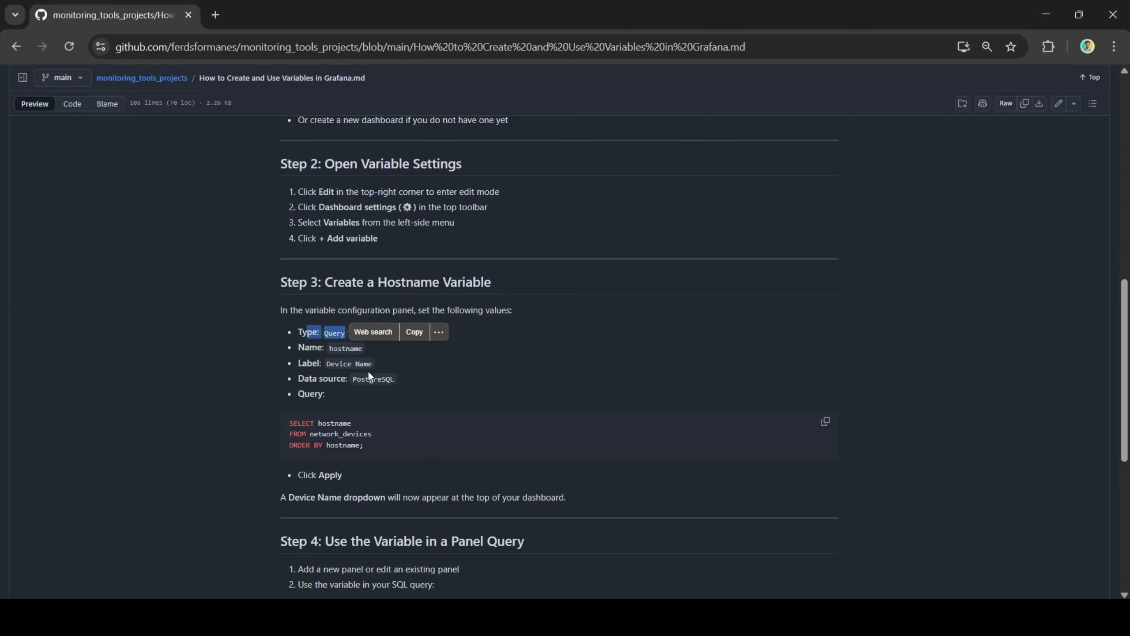
{"action": "key", "text": "alt+Tab"}
{"action": "left_click", "coordinate": [83, 362]}
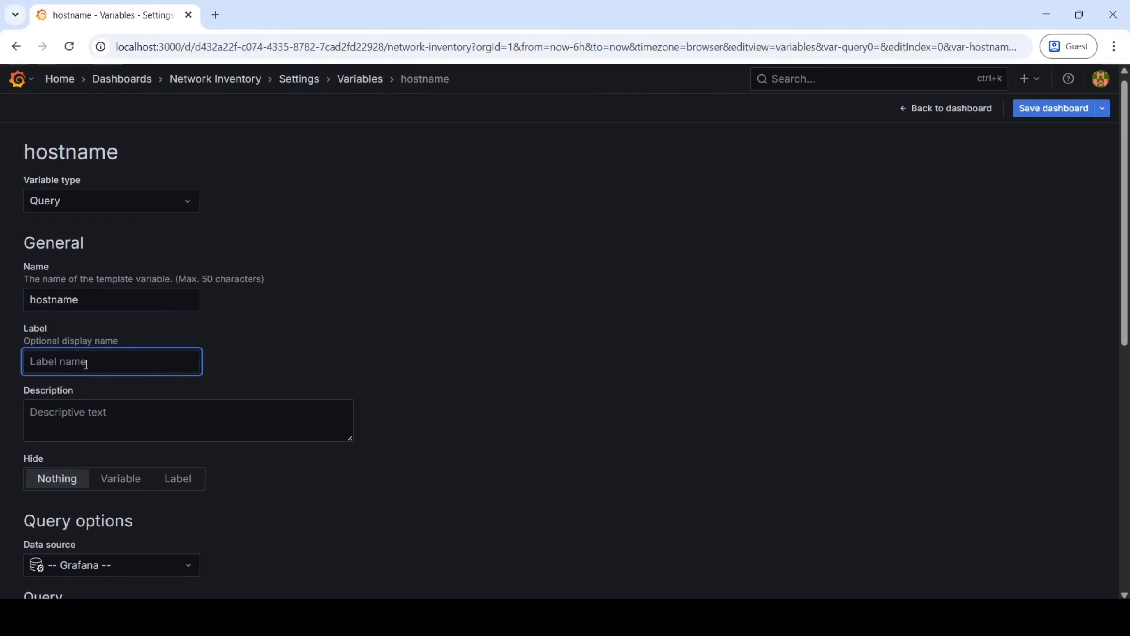
{"action": "type", "text": "Device Name"}
Choose PostgreSQL 17 as the data source for the hostname variable.
{"action": "key", "text": "alt+Tab"}
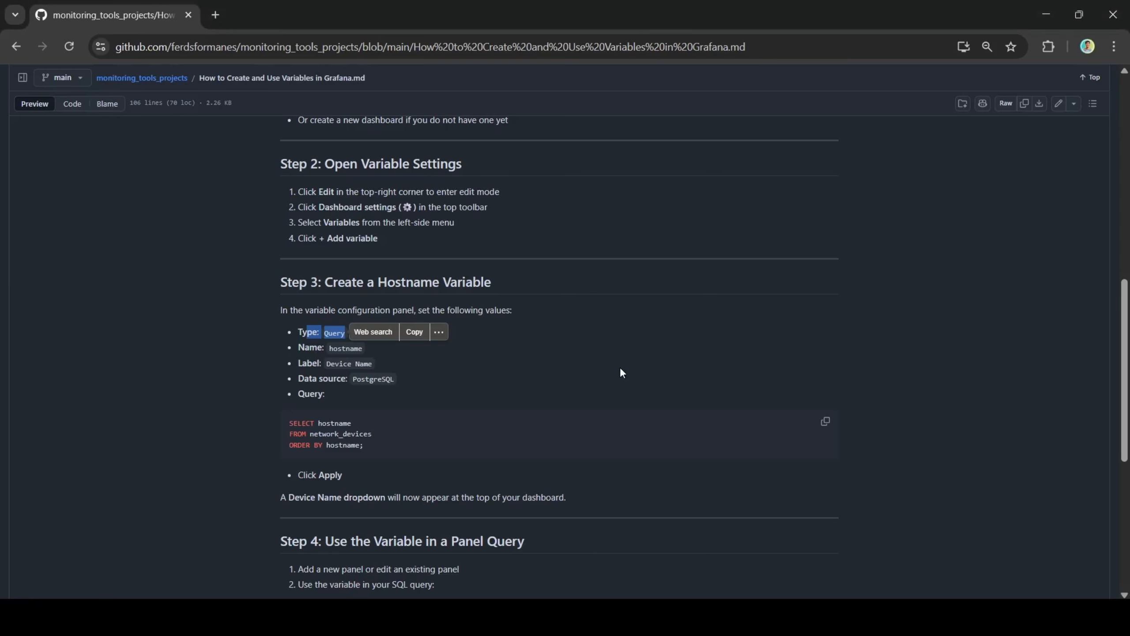
{"action": "key", "text": "alt+Tab"}
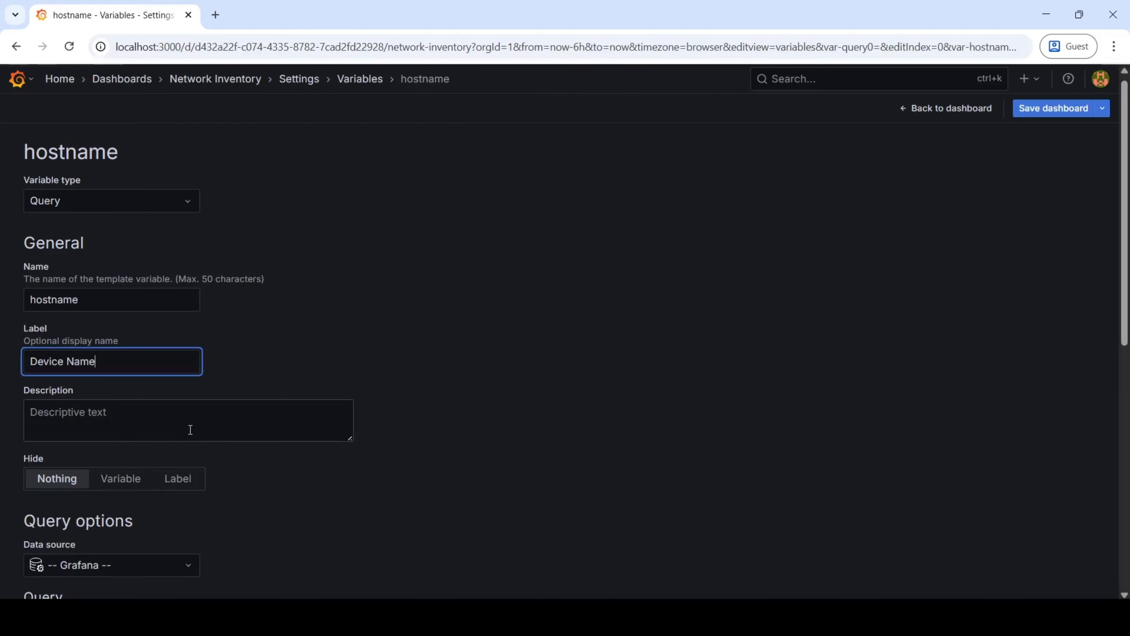
{"action": "left_click_drag", "start_coordinate": [1126, 223], "coordinate": [1126, 259]}
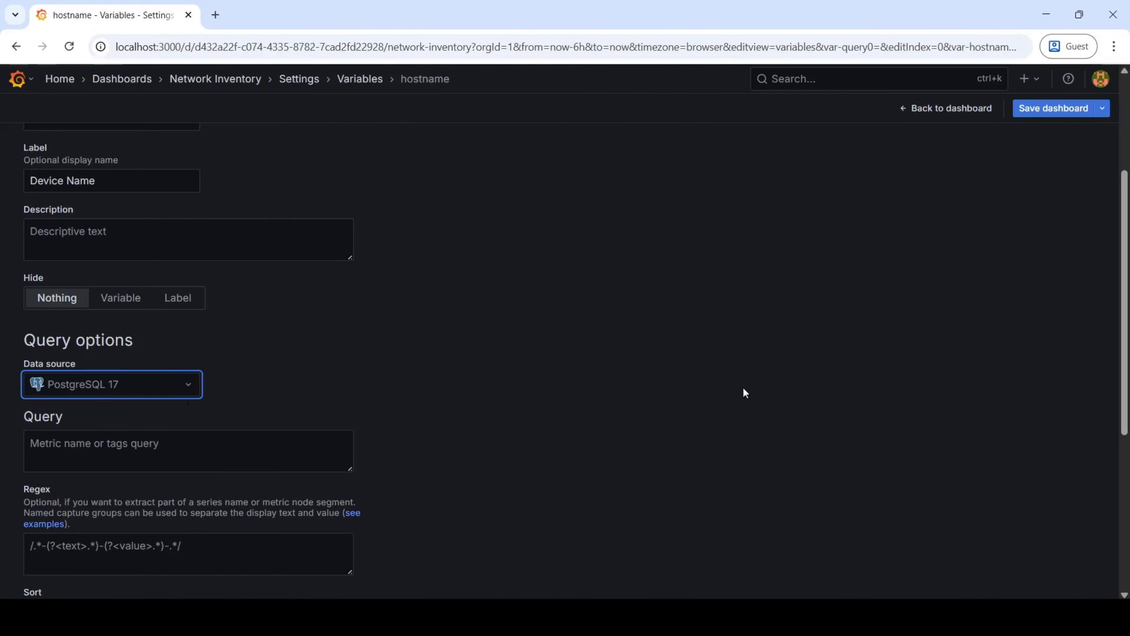
Copy the guide's query "SELECT hostname FROM network_devices ORDER BY hostname;" into the variable's query.
{"action": "key", "text": "alt+Tab"}
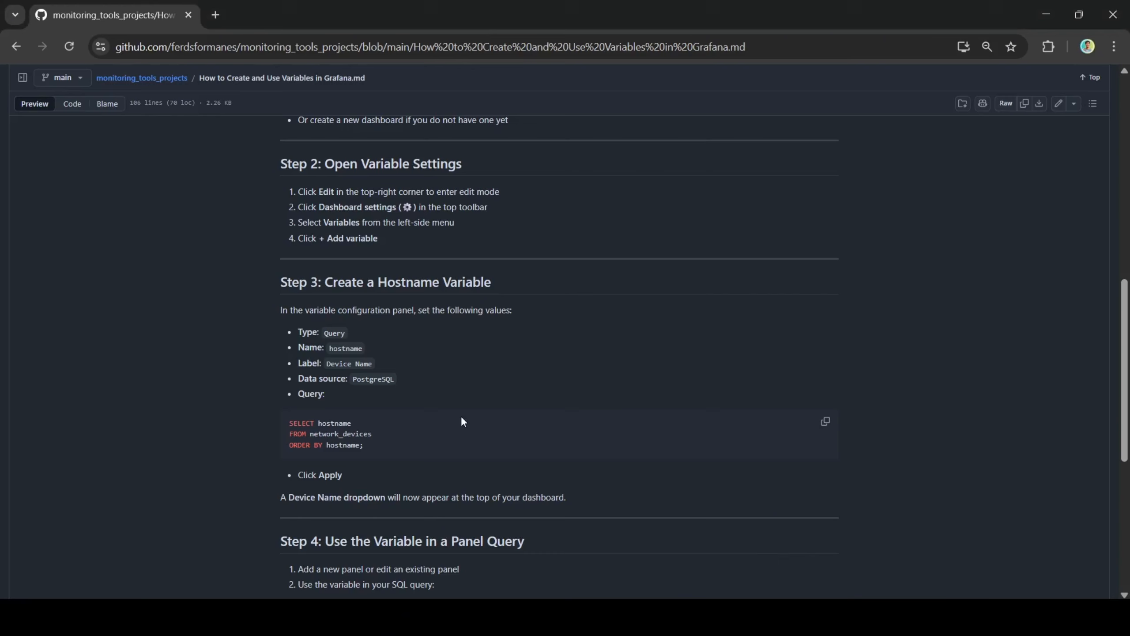
{"action": "left_click", "coordinate": [825, 423]}
{"action": "key", "text": "alt+Tab"}
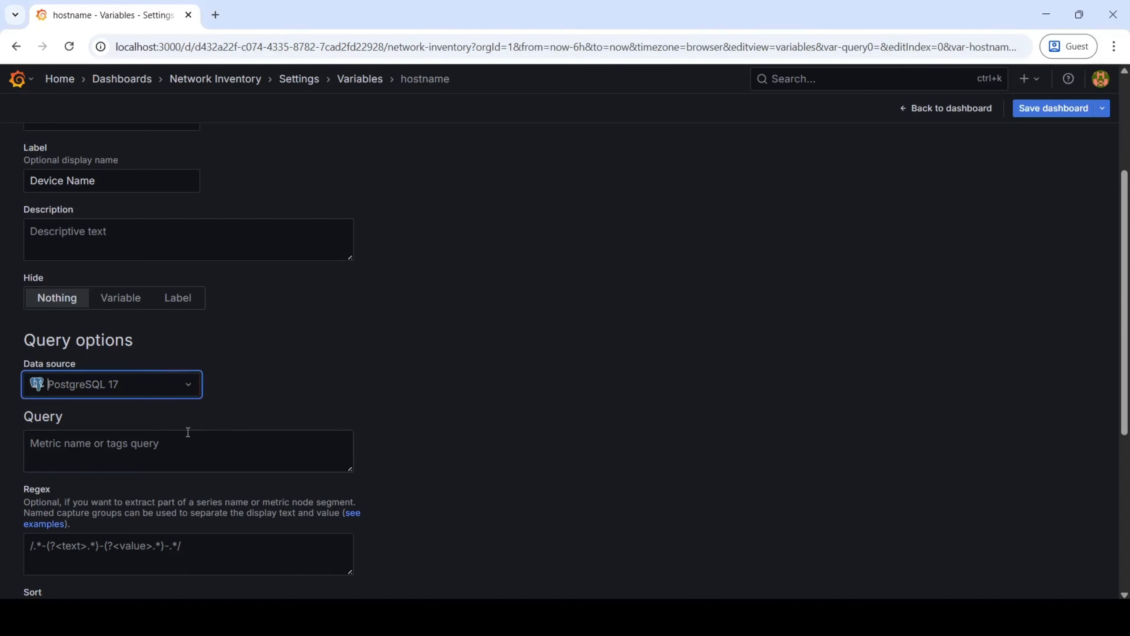
{"action": "left_click", "coordinate": [186, 459]}
{"action": "key", "text": "ctrl+v"}
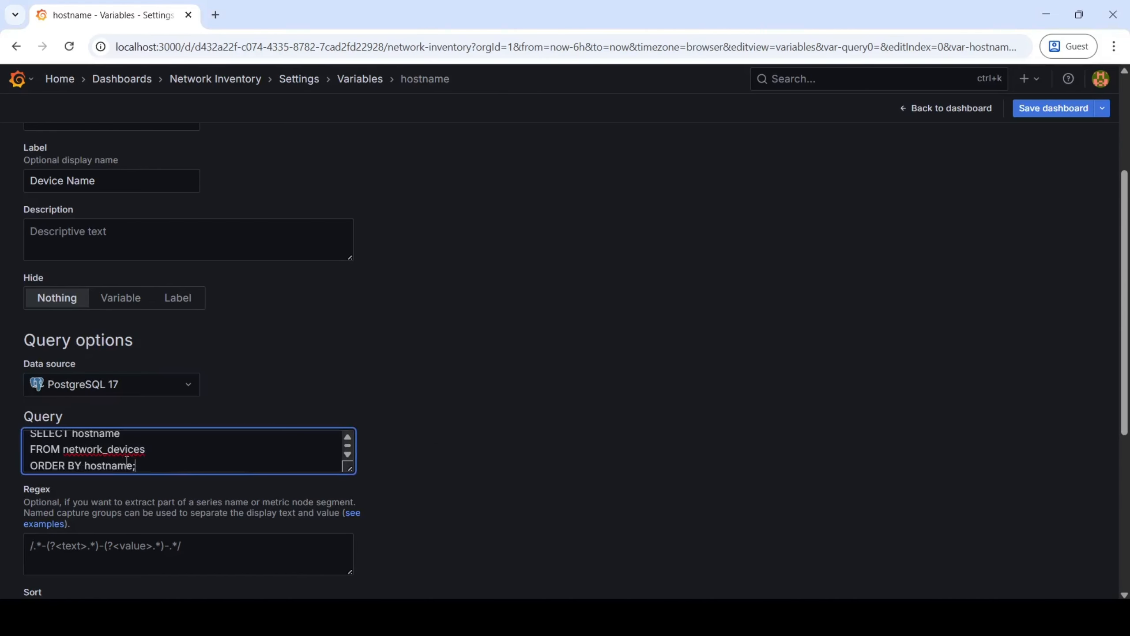
{"action": "left_click", "coordinate": [163, 448]}
Sort the variable's values by Alphabetical (asc) and enable multi-value selection.
{"action": "key", "text": "alt+Tab"}
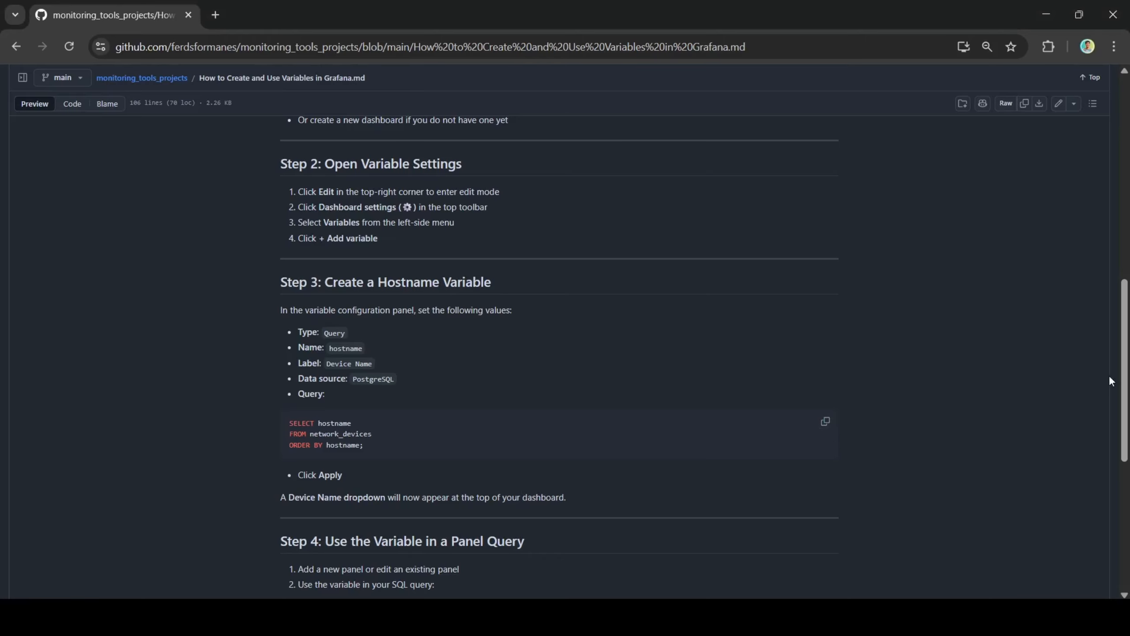
{"action": "scroll", "coordinate": [432, 449], "scroll_direction": "down", "scroll_amount": 2}
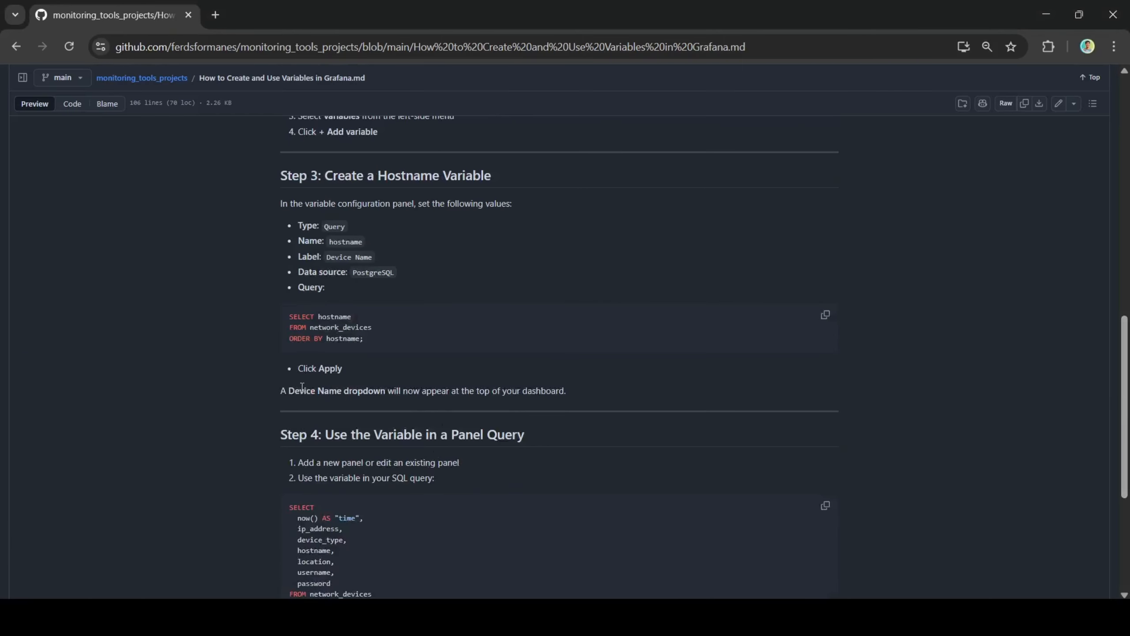
{"action": "key", "text": "alt+Tab"}
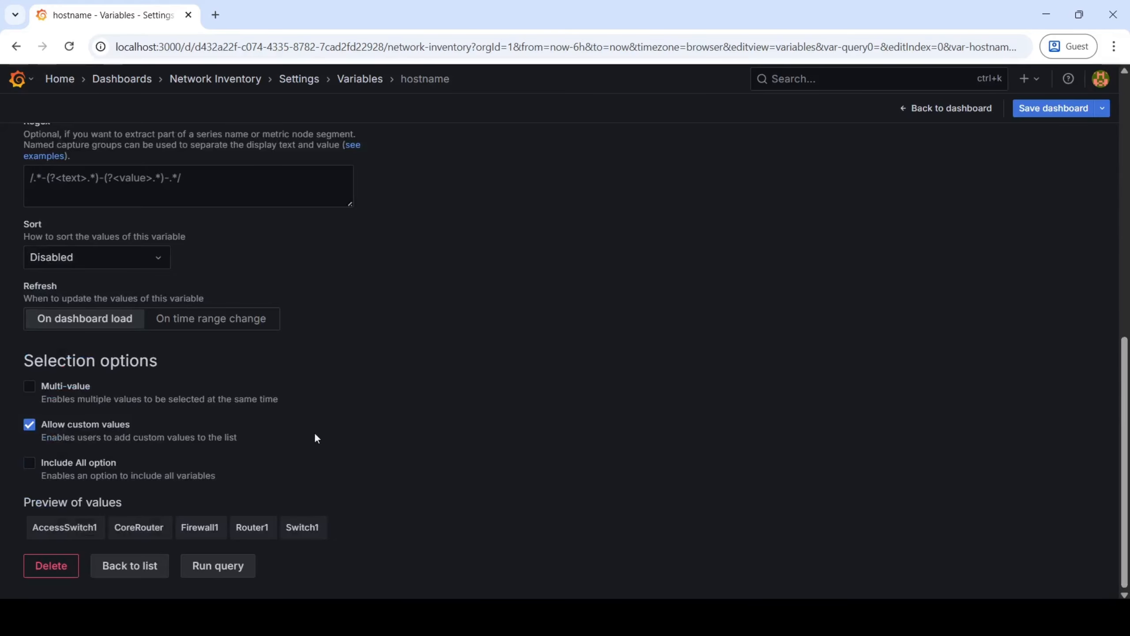
{"action": "scroll", "coordinate": [76, 428], "scroll_direction": "up", "scroll_amount": 1}
{"action": "left_click", "coordinate": [98, 318]}
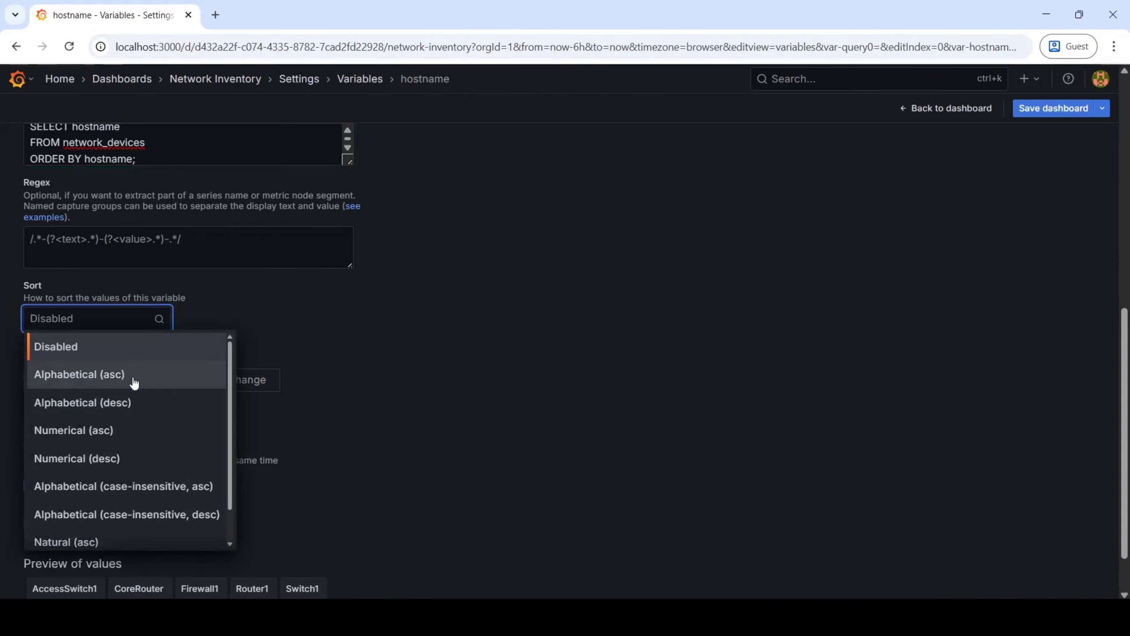
{"action": "left_click", "coordinate": [134, 383]}
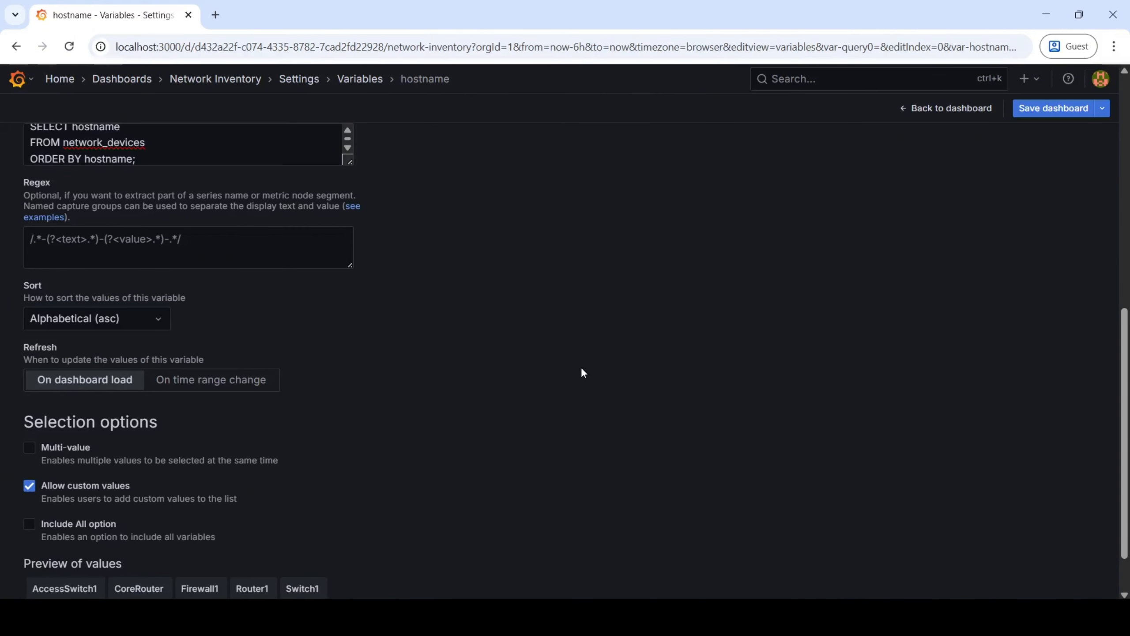
{"action": "left_click", "coordinate": [29, 452]}
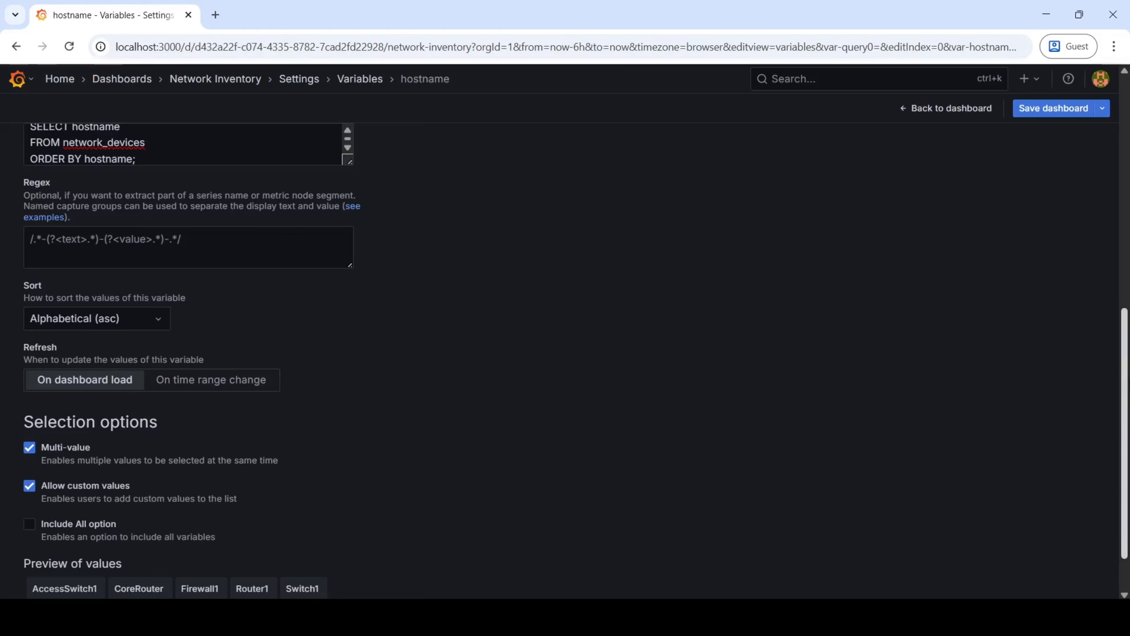
Review the variable's configuration and return to the dashboard to check the options in the Device Name filter.
{"action": "scroll", "coordinate": [627, 486], "scroll_direction": "down", "scroll_amount": 1}
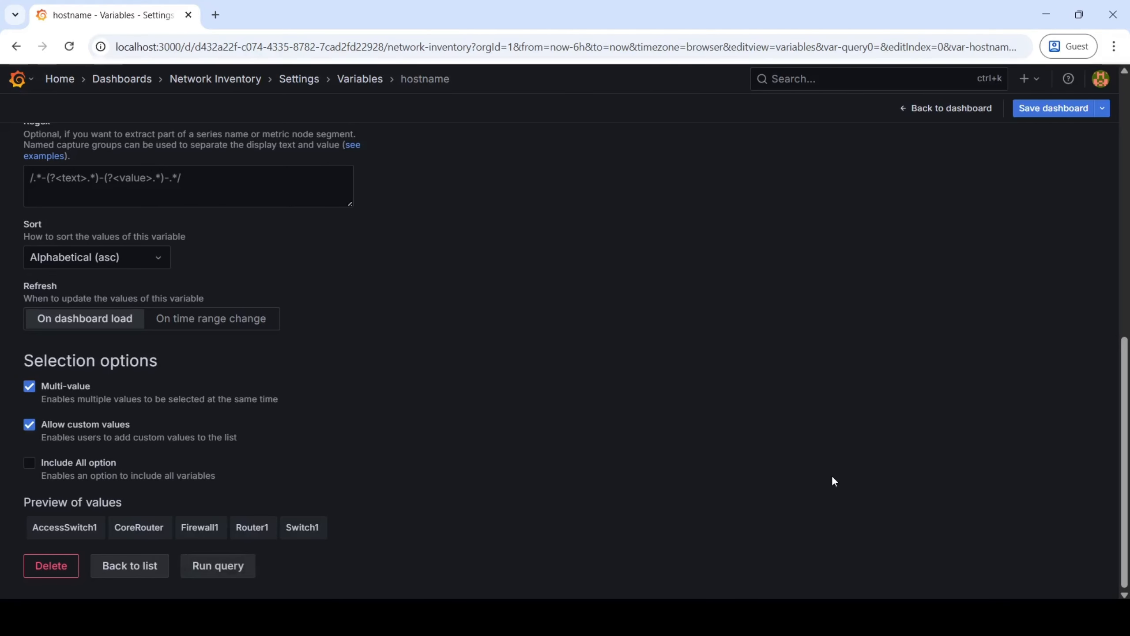
{"action": "scroll", "coordinate": [831, 475], "scroll_direction": "up", "scroll_amount": 12}
{"action": "left_click_drag", "start_coordinate": [1125, 203], "coordinate": [1124, 463]}
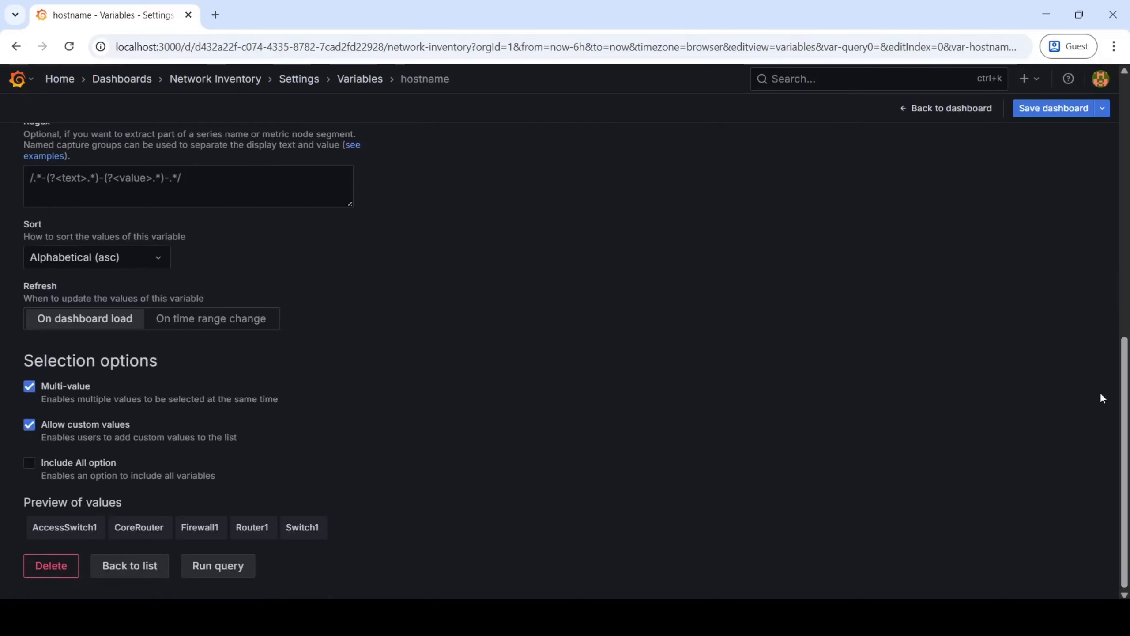
{"action": "left_click_drag", "start_coordinate": [1124, 401], "coordinate": [1126, 166]}
{"action": "key", "text": "alt+Tab"}
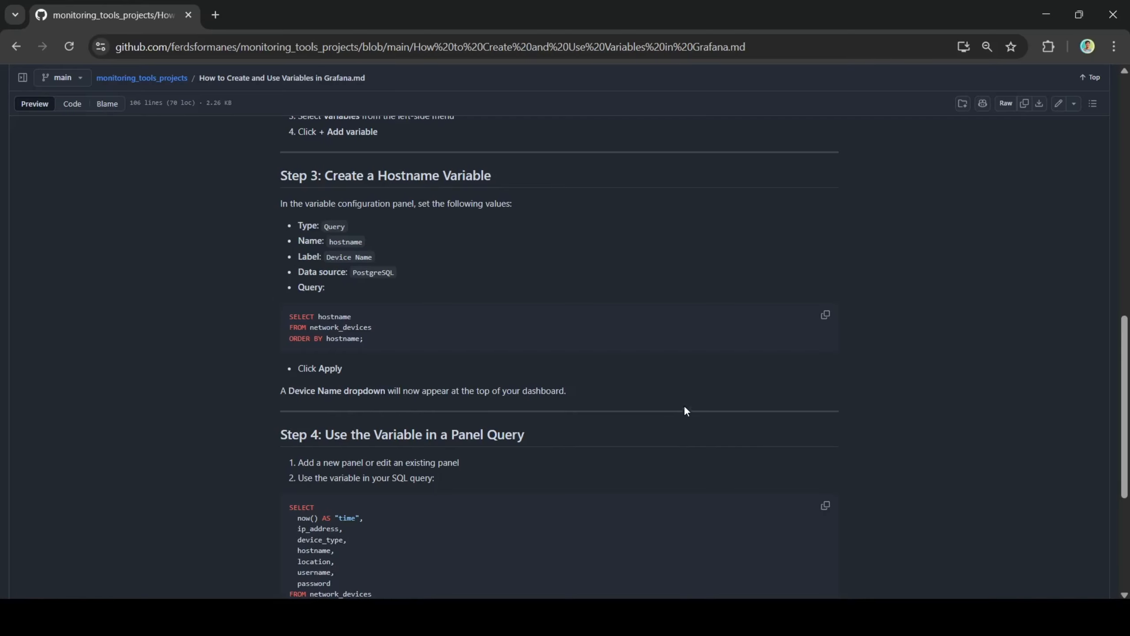
{"action": "key", "text": "alt+Tab"}
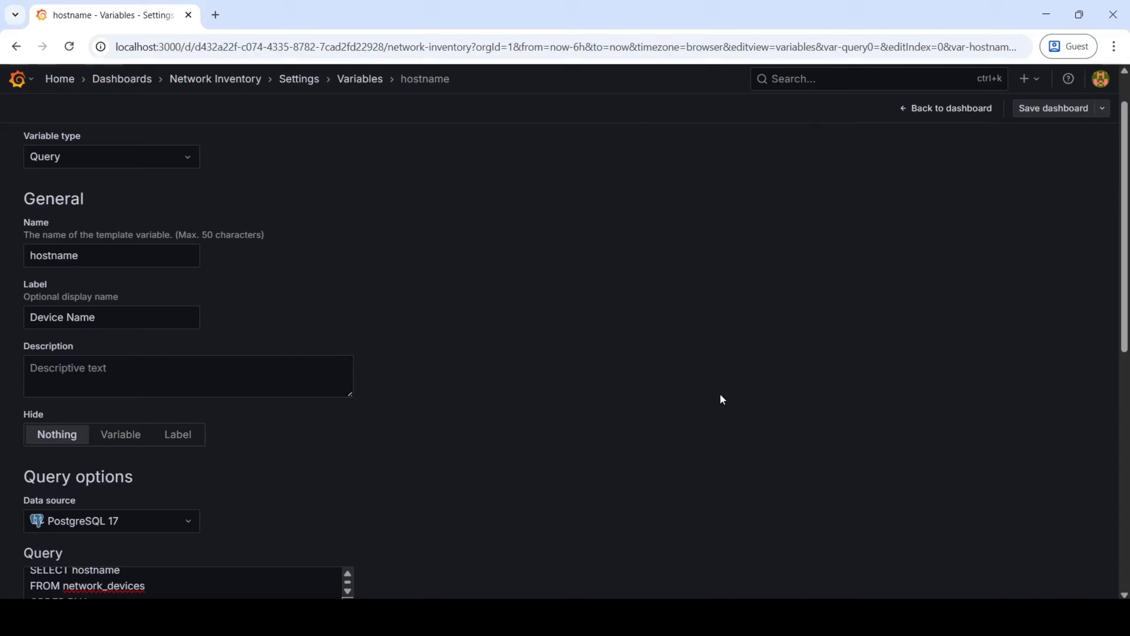
{"action": "left_click", "coordinate": [961, 109]}
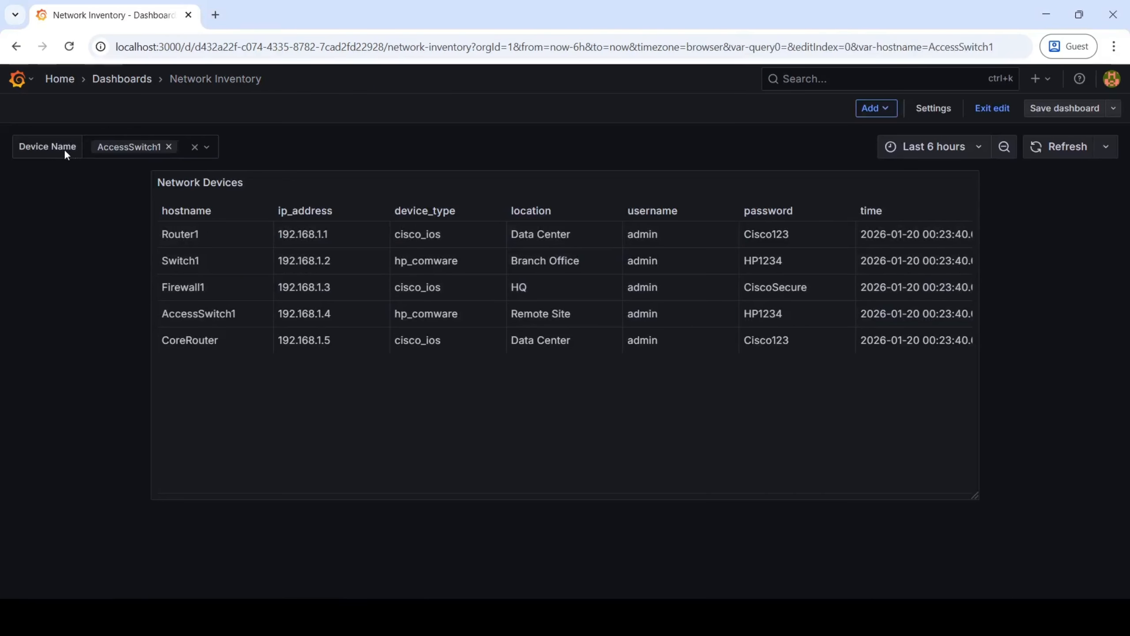
{"action": "left_click", "coordinate": [206, 148]}
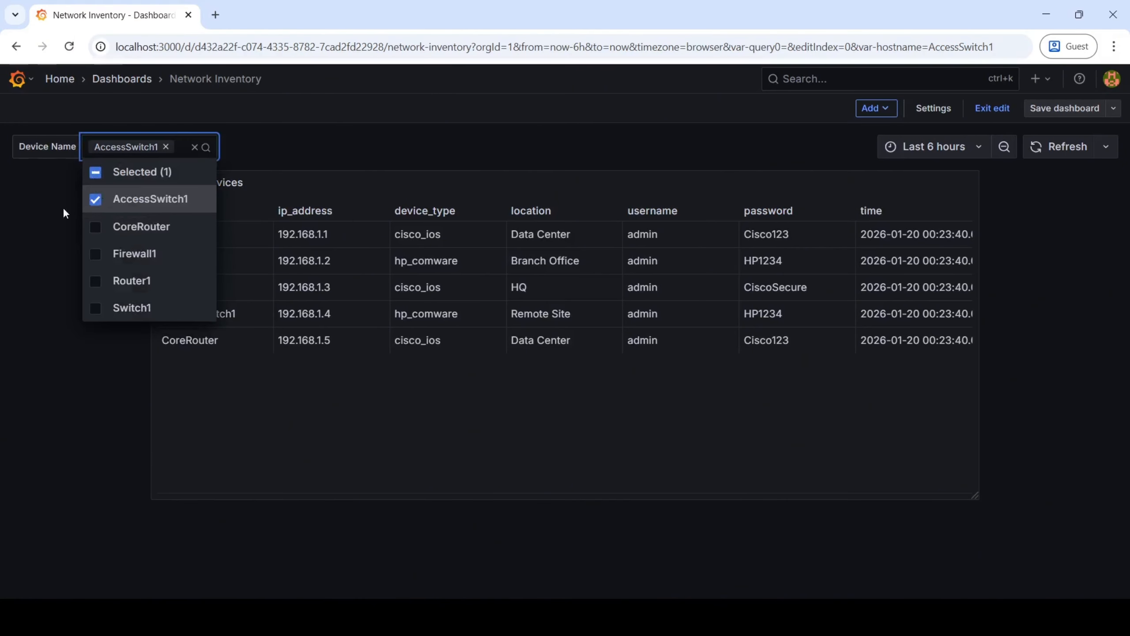
{"action": "left_click", "coordinate": [36, 216]}
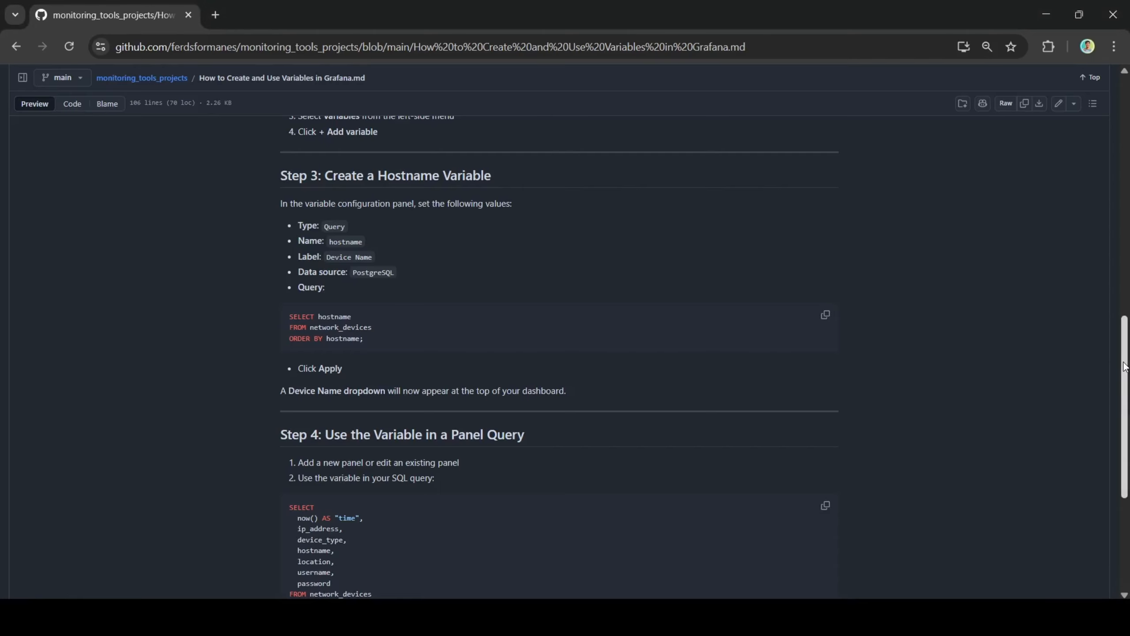
Consult the guide's section on using the variable in a panel query and open the Network Devices panel's SQL query for editing.
{"action": "scroll", "coordinate": [500, 389], "scroll_direction": "down", "scroll_amount": 5}
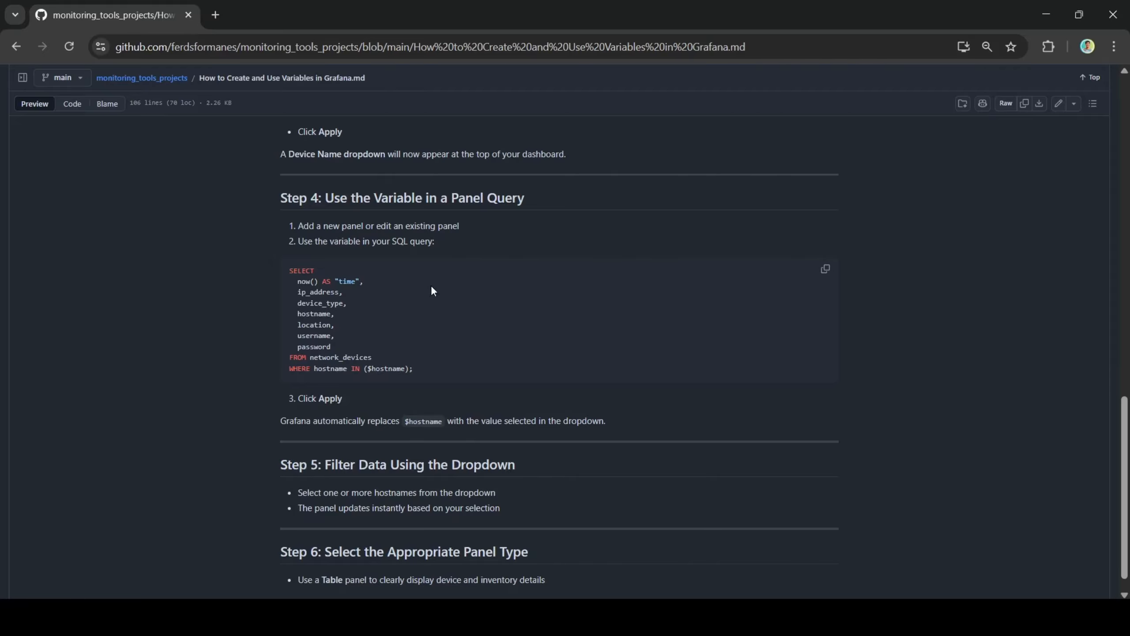
{"action": "key", "text": "alt+Tab"}
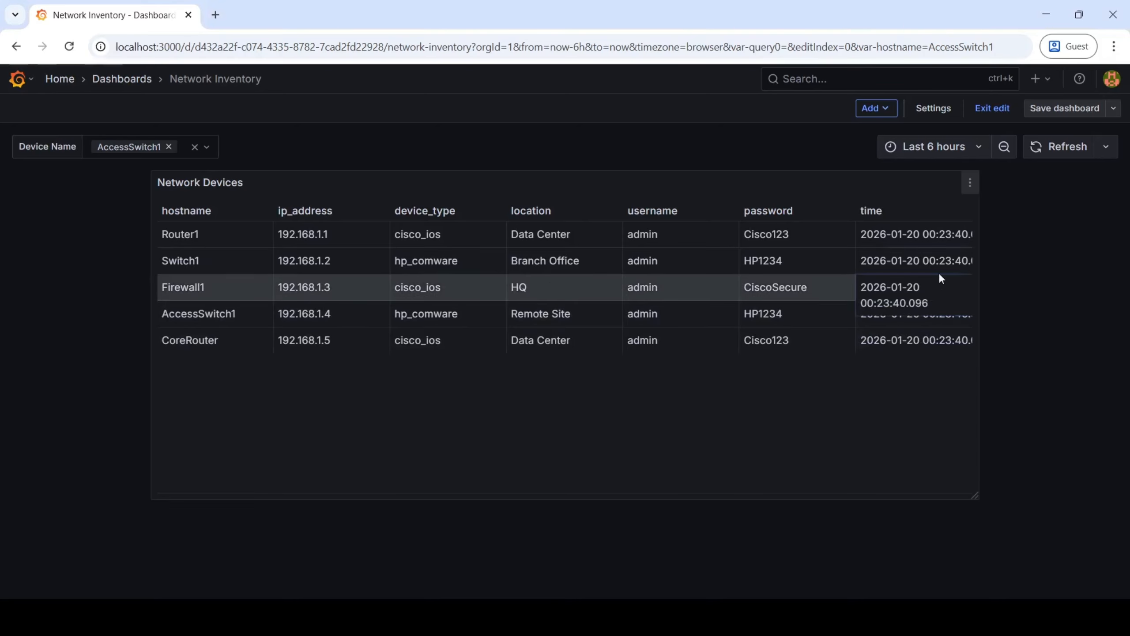
{"action": "left_click", "coordinate": [971, 184]}
{"action": "left_click", "coordinate": [891, 243]}
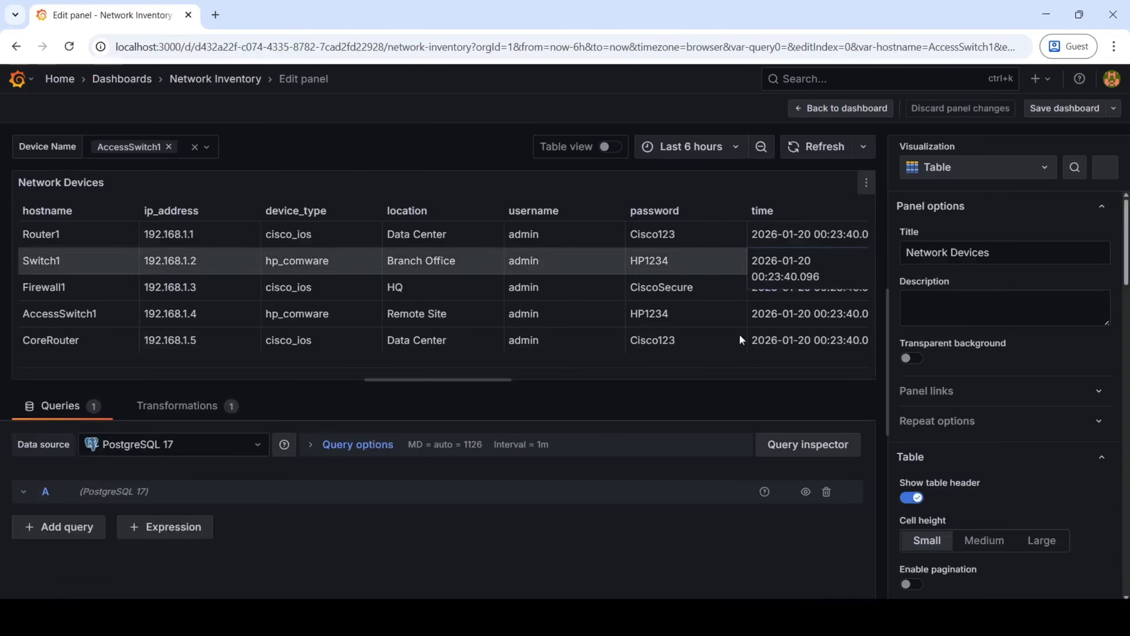
{"action": "left_click", "coordinate": [403, 445]}
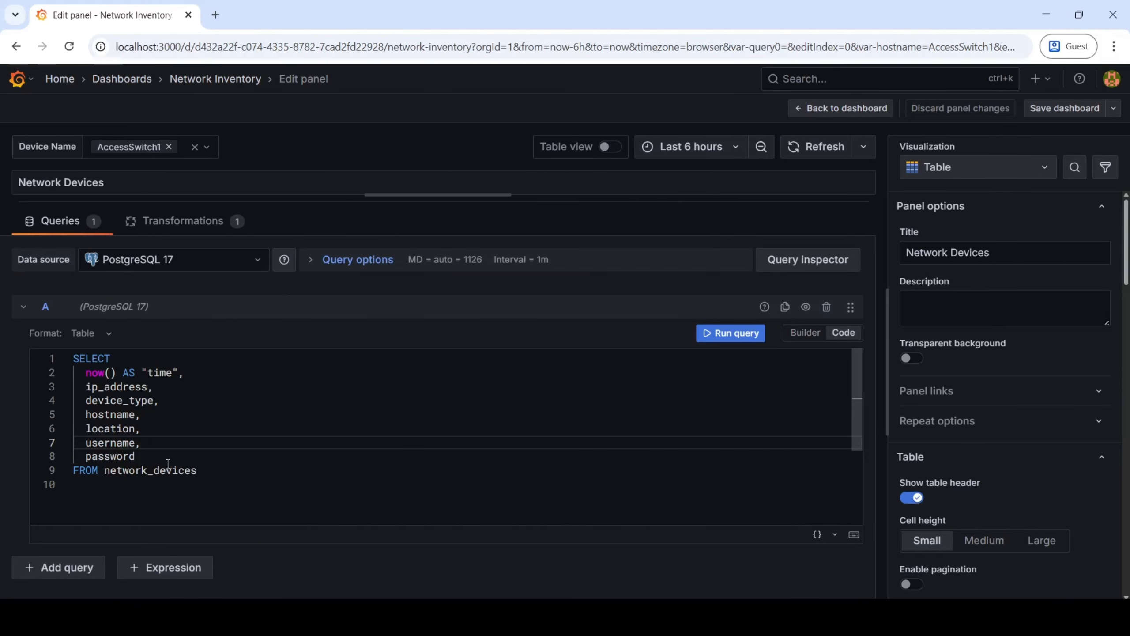
Copy the guide's line "WHERE hostname IN ($hostname);" to the end of the Network Devices query and run it.
{"action": "left_click", "coordinate": [238, 481]}
{"action": "key", "text": "alt+Tab"}
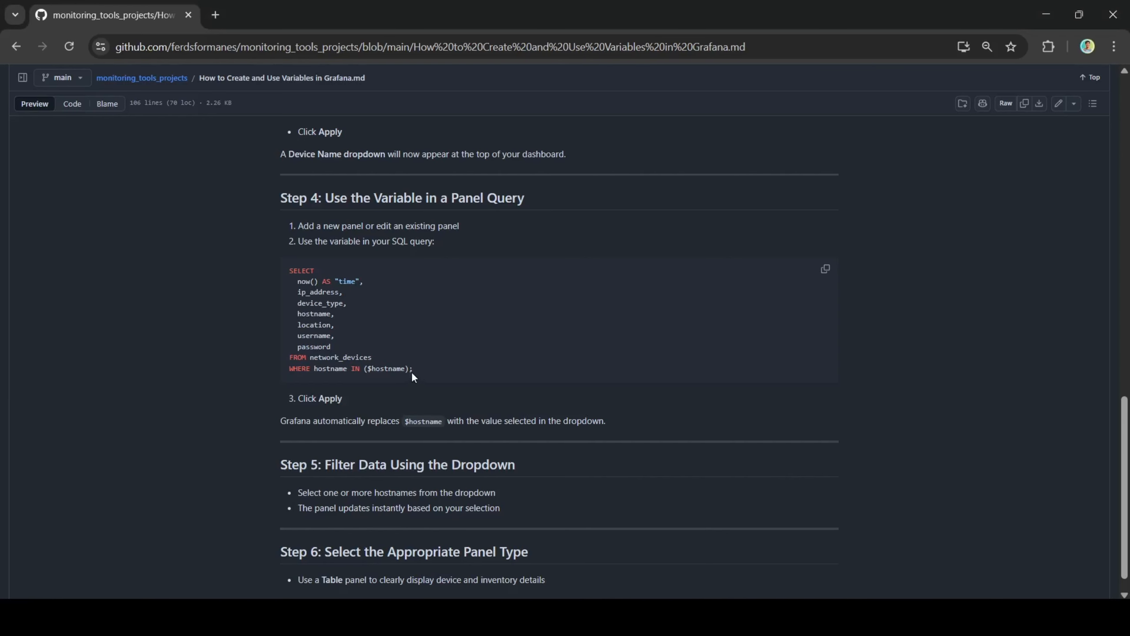
{"action": "left_click_drag", "start_coordinate": [411, 371], "coordinate": [286, 368]}
{"action": "key", "text": "ctrl+c"}
{"action": "key", "text": "alt+Tab"}
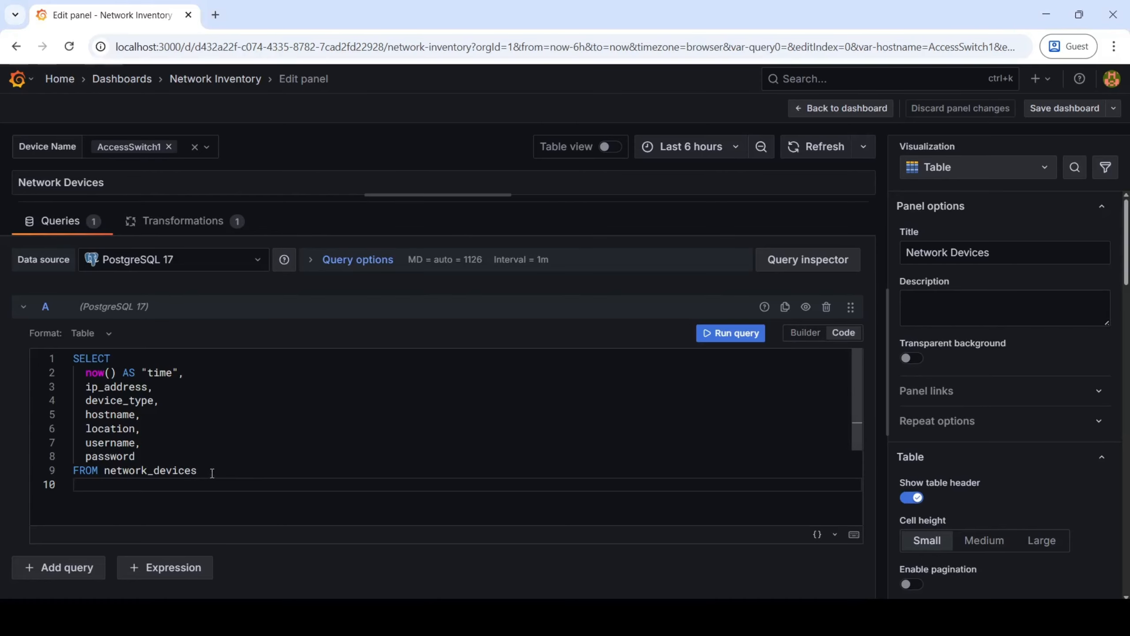
{"action": "key", "text": "ctrl+v"}
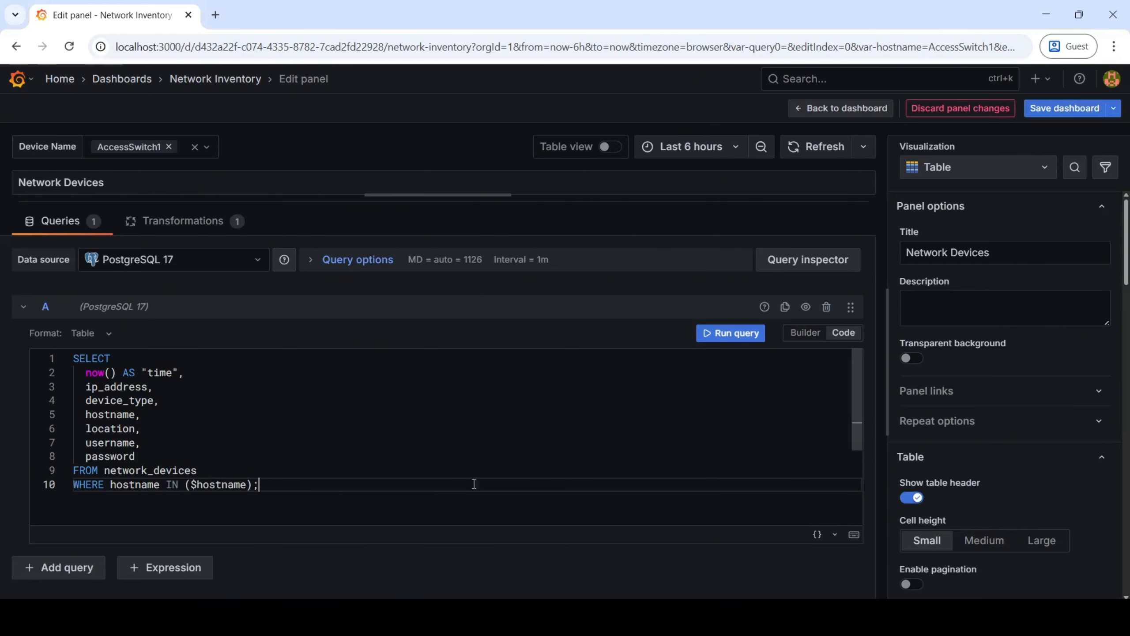
{"action": "left_click", "coordinate": [720, 331]}
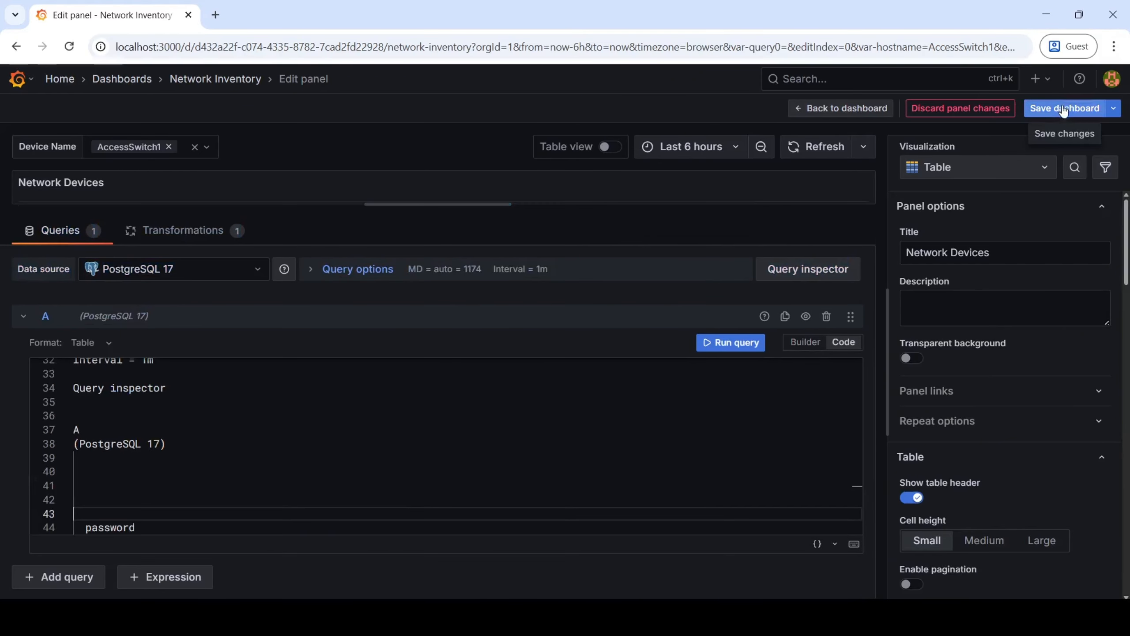
Save the Network Inventory dashboard, return to its dashboard view and check the guide's panel query section.
{"action": "left_click", "coordinate": [1076, 108]}
{"action": "left_click", "coordinate": [668, 308]}
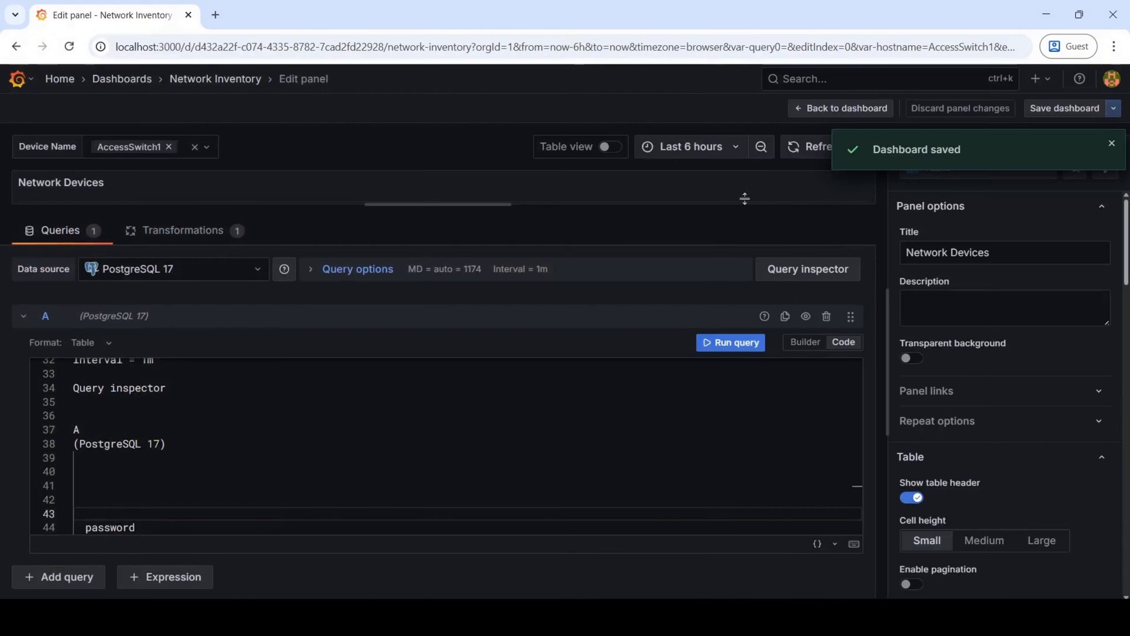
{"action": "left_click", "coordinate": [840, 110]}
{"action": "key", "text": "alt+Tab"}
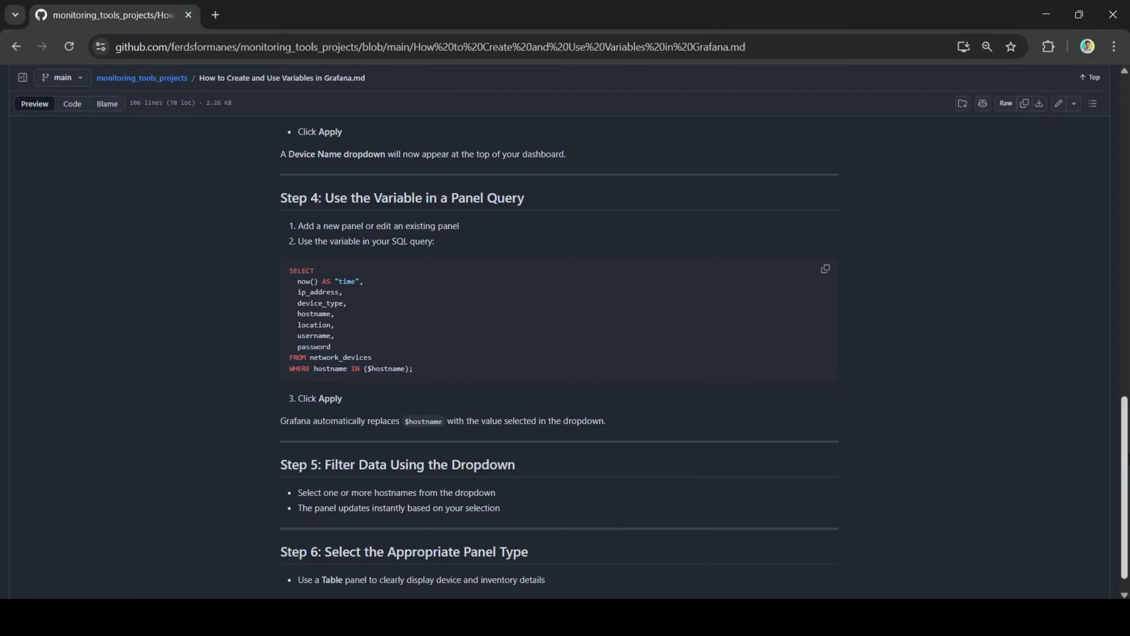
{"action": "key", "text": "alt+Tab"}
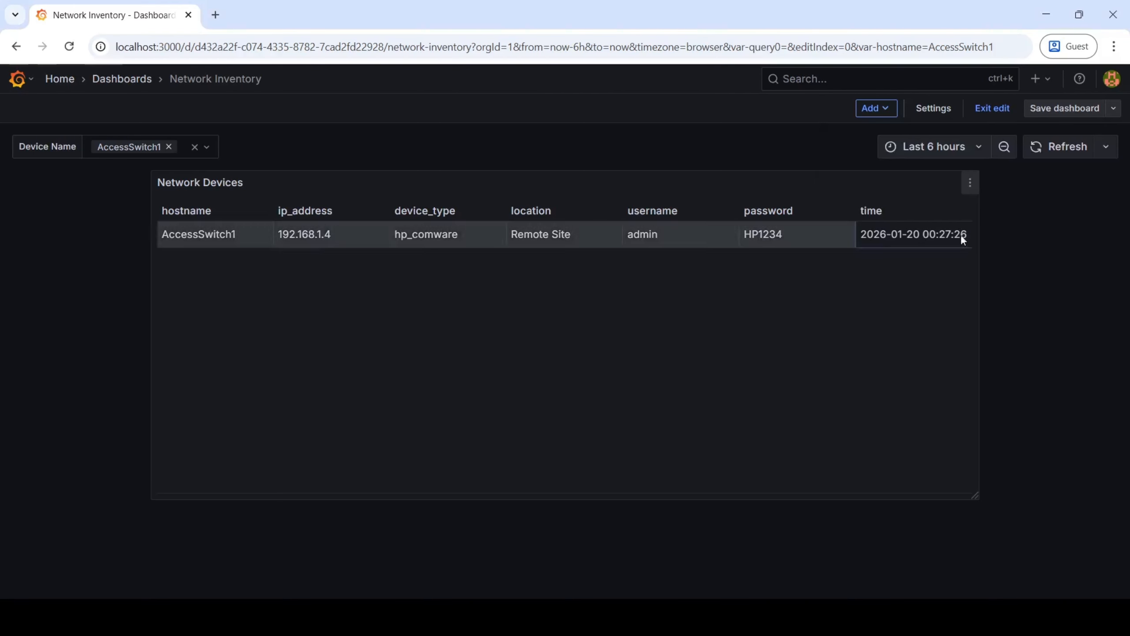
Reopen the Network Devices panel to review and rerun its SQL query, and return to the dashboard.
{"action": "left_click", "coordinate": [974, 181]}
{"action": "left_click", "coordinate": [871, 237]}
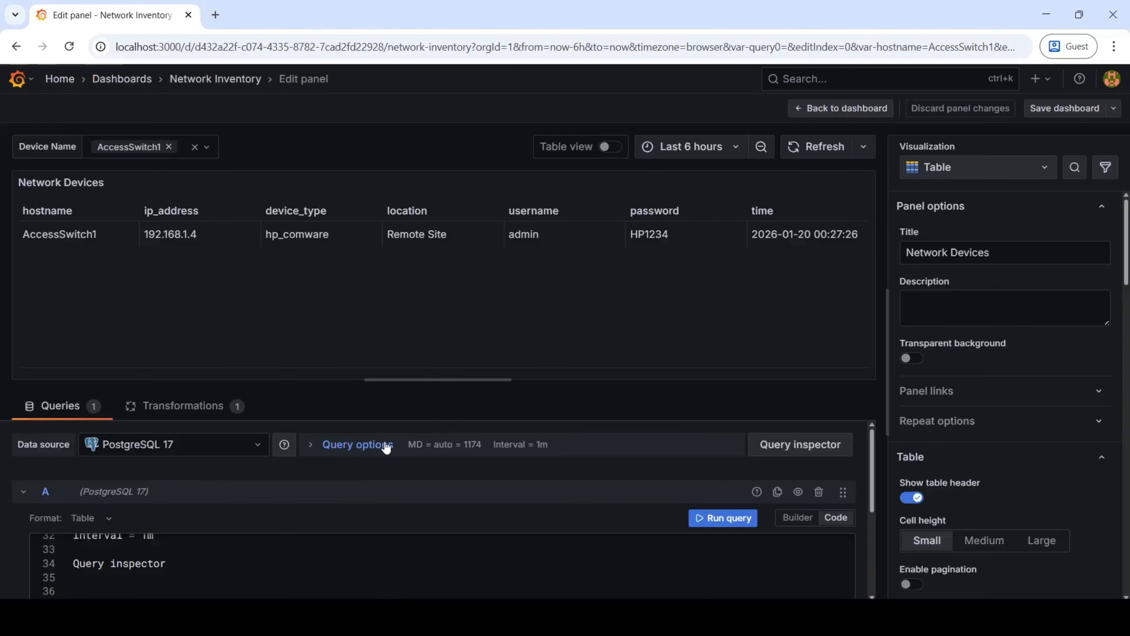
{"action": "left_click", "coordinate": [329, 588]}
{"action": "scroll", "coordinate": [418, 549], "scroll_direction": "down", "scroll_amount": 3}
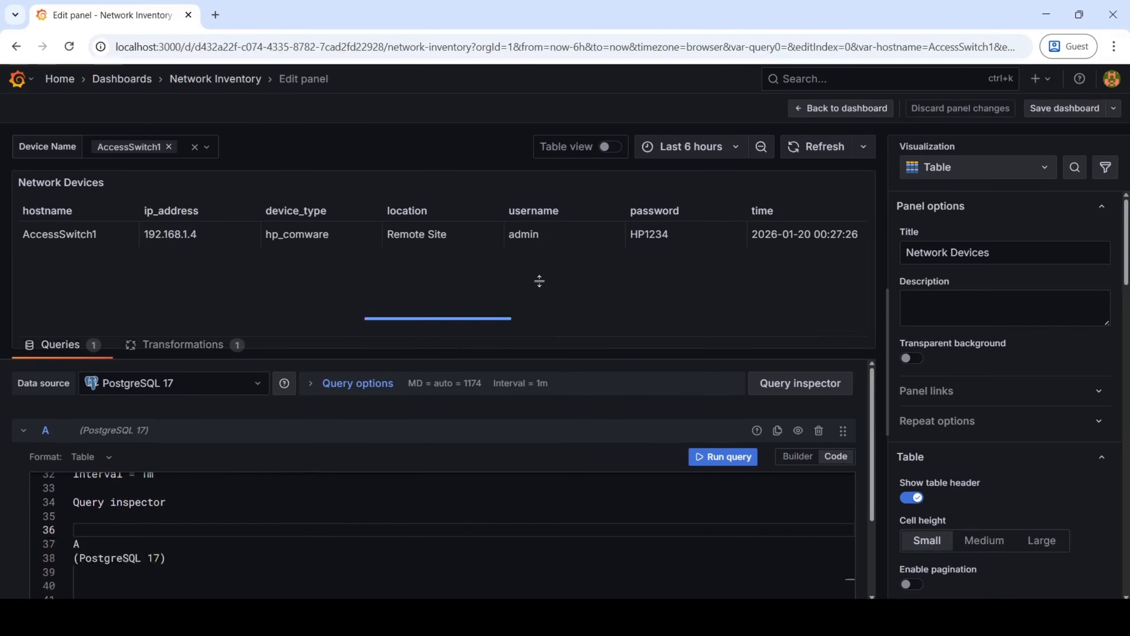
{"action": "scroll", "coordinate": [406, 497], "scroll_direction": "up", "scroll_amount": 10}
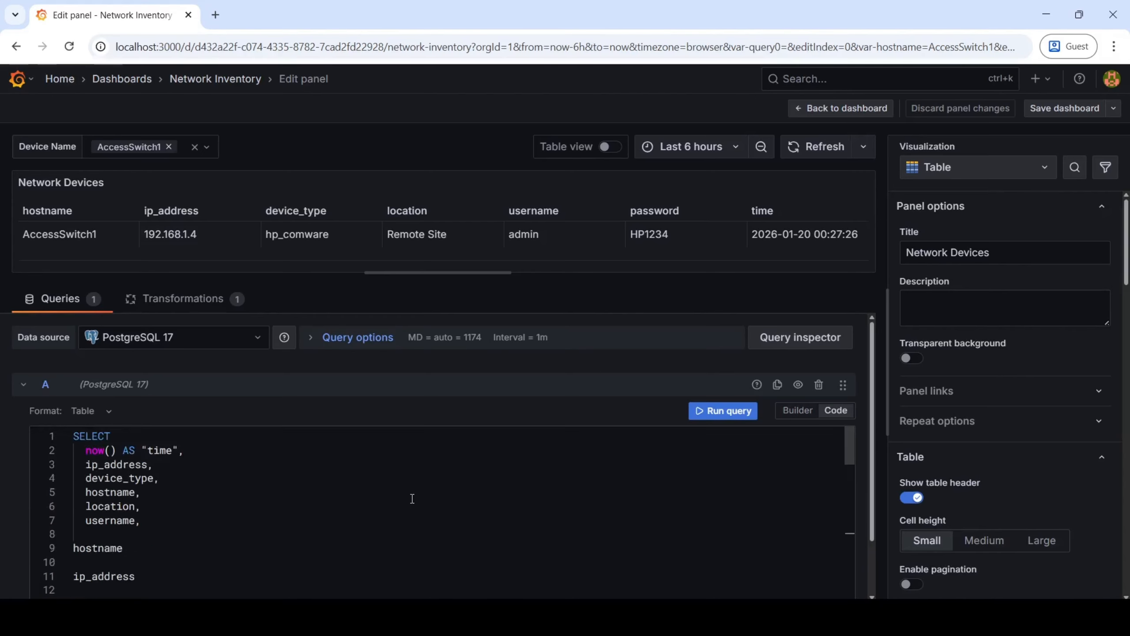
{"action": "scroll", "coordinate": [412, 499], "scroll_direction": "down", "scroll_amount": 6}
{"action": "scroll", "coordinate": [412, 499], "scroll_direction": "up", "scroll_amount": 6}
{"action": "left_click", "coordinate": [739, 411]}
{"action": "left_click", "coordinate": [840, 112]}
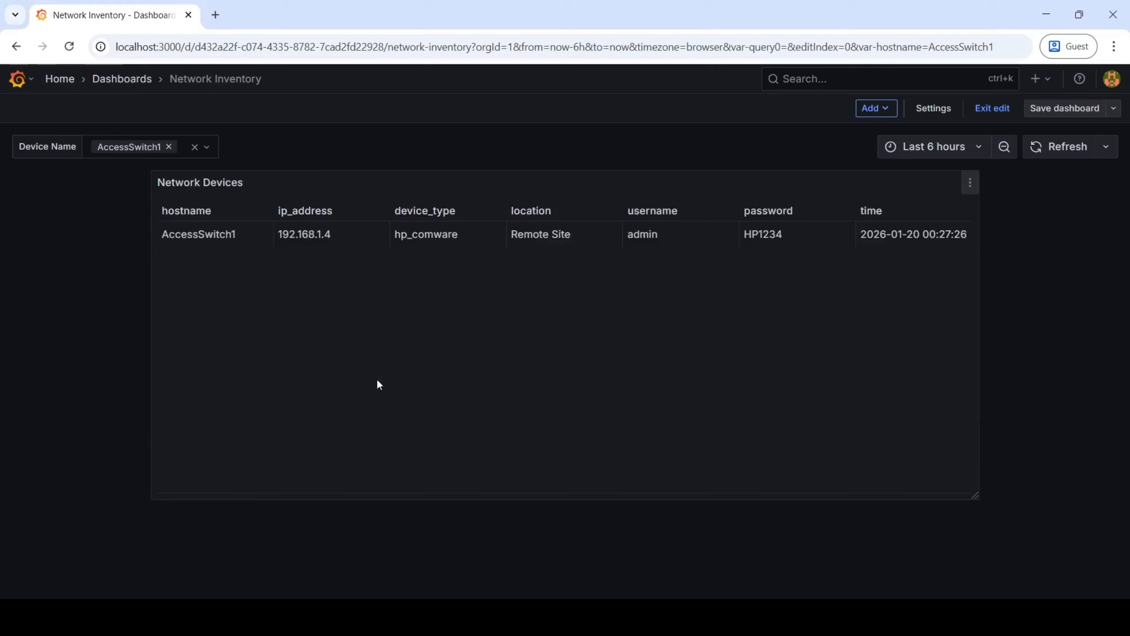
Add CoreRouter to the Device Name filter alongside AccessSwitch1.
{"action": "left_click", "coordinate": [208, 151]}
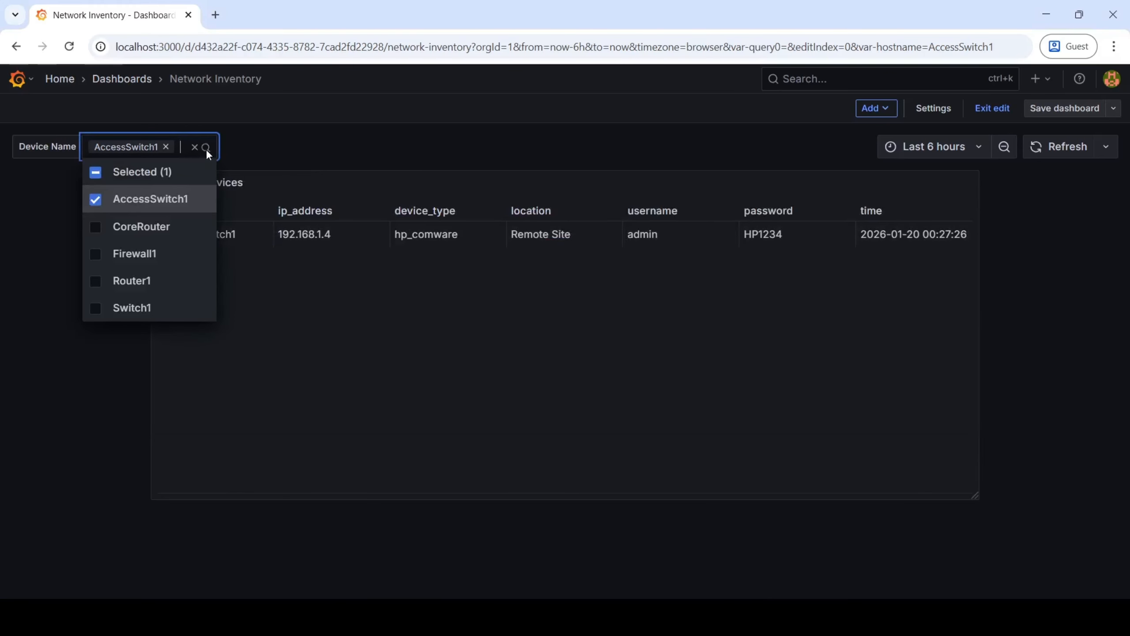
{"action": "left_click", "coordinate": [96, 228]}
{"action": "left_click", "coordinate": [124, 423]}
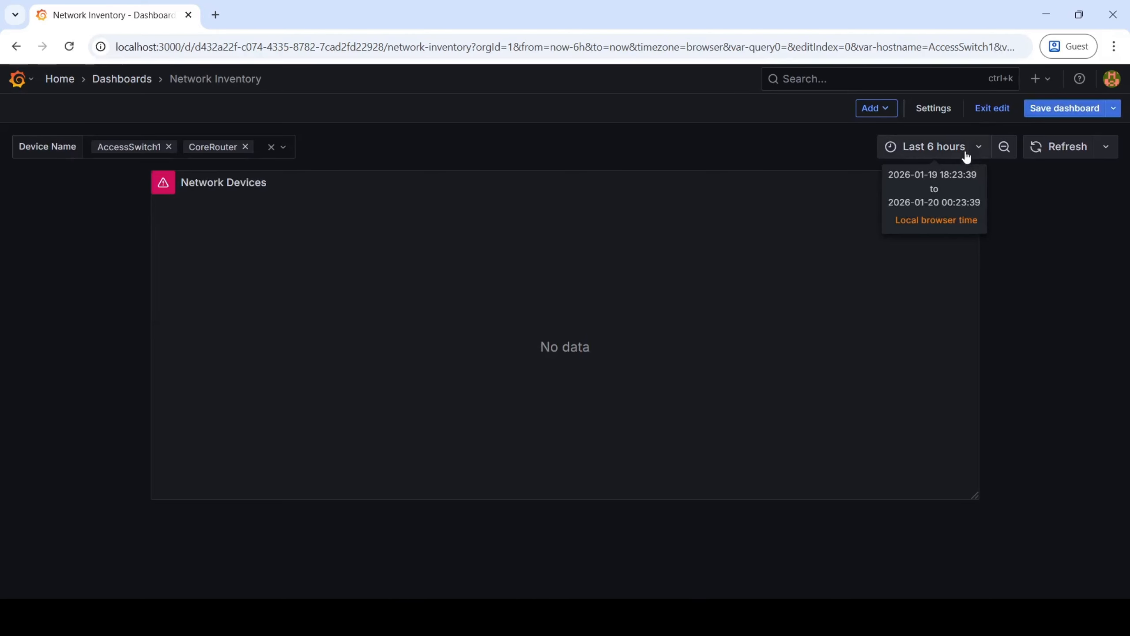
Replace the Network Devices panel's entire SQL with the guide's full query ending in "WHERE hostname IN ($hostname);" and run it.
{"action": "left_click", "coordinate": [969, 184]}
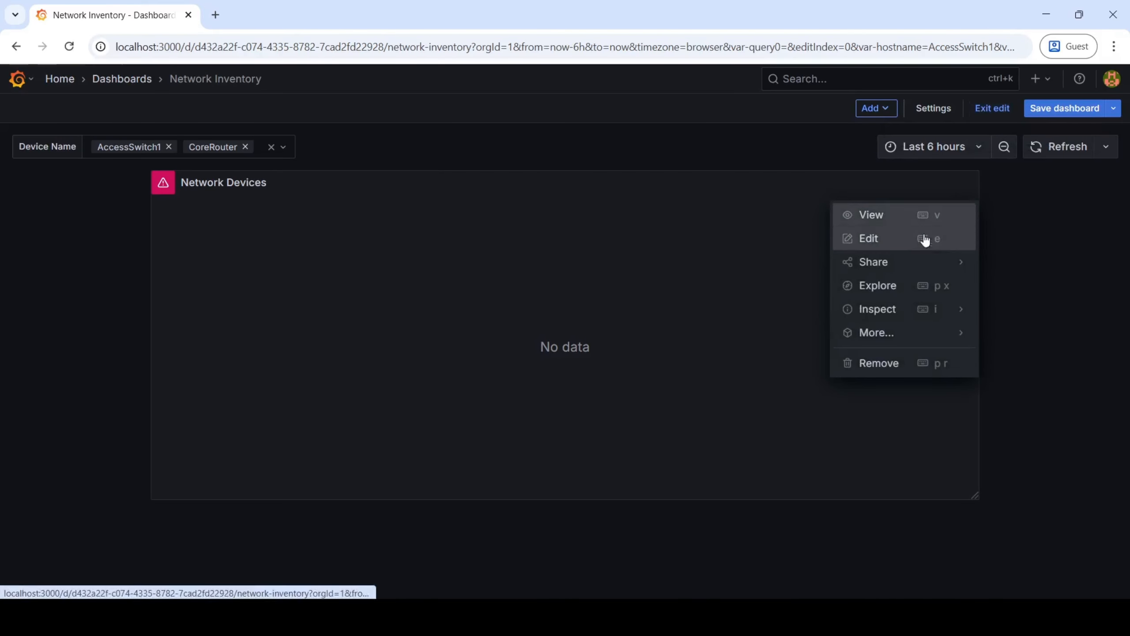
{"action": "left_click", "coordinate": [923, 238]}
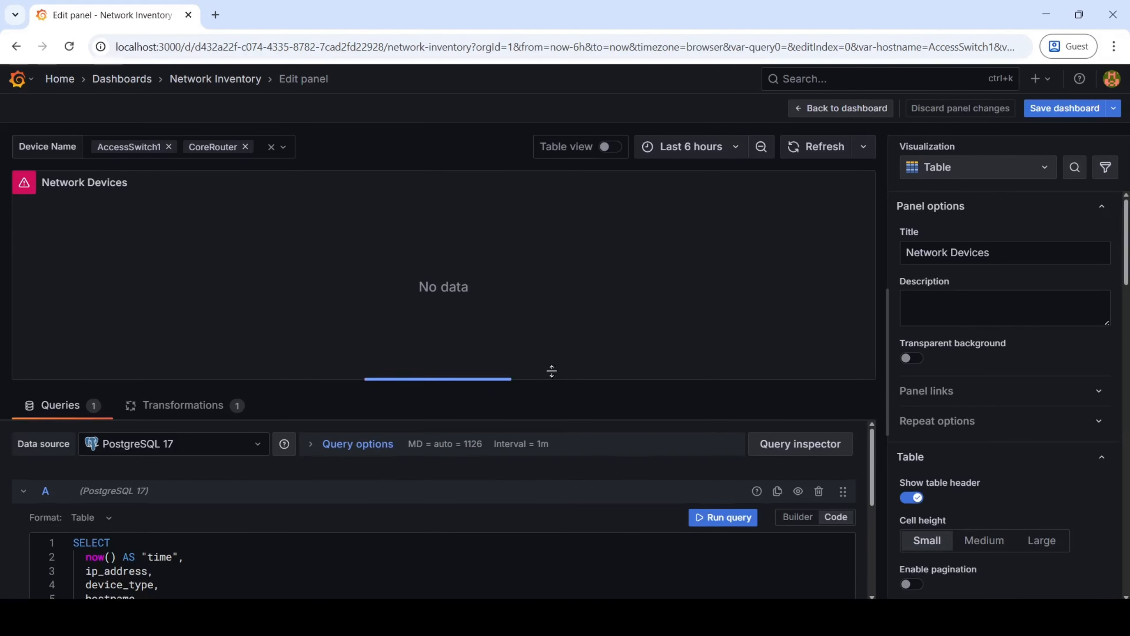
{"action": "left_click", "coordinate": [289, 513]}
{"action": "scroll", "coordinate": [289, 514], "scroll_direction": "down", "scroll_amount": 5}
{"action": "scroll", "coordinate": [361, 469], "scroll_direction": "down", "scroll_amount": 7}
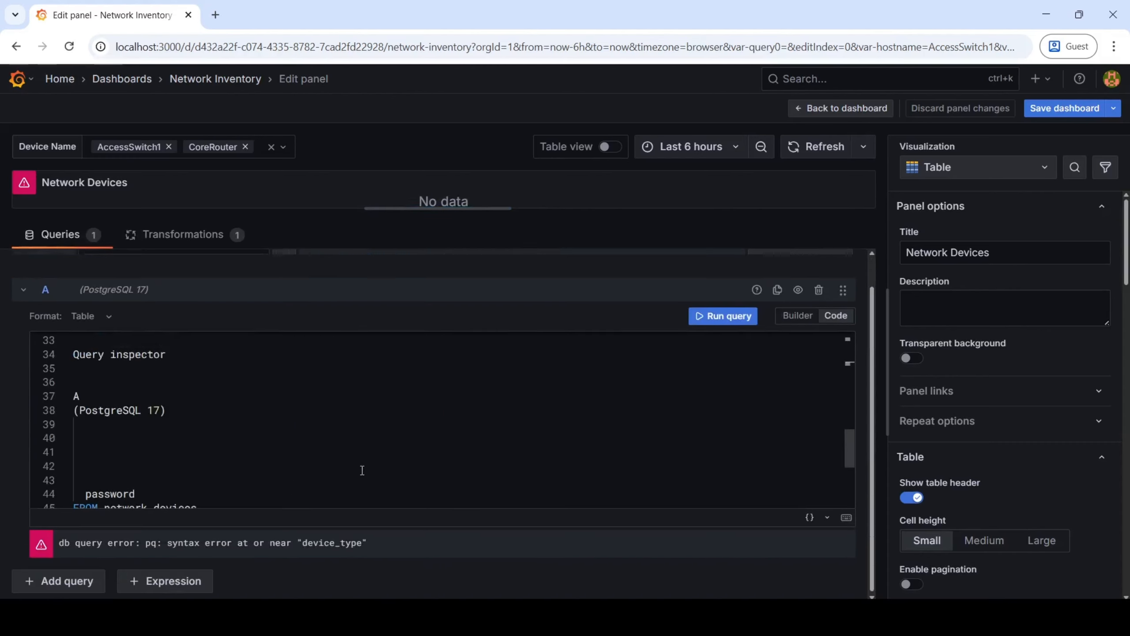
{"action": "scroll", "coordinate": [365, 465], "scroll_direction": "up", "scroll_amount": 4}
{"action": "key", "text": "alt+Tab"}
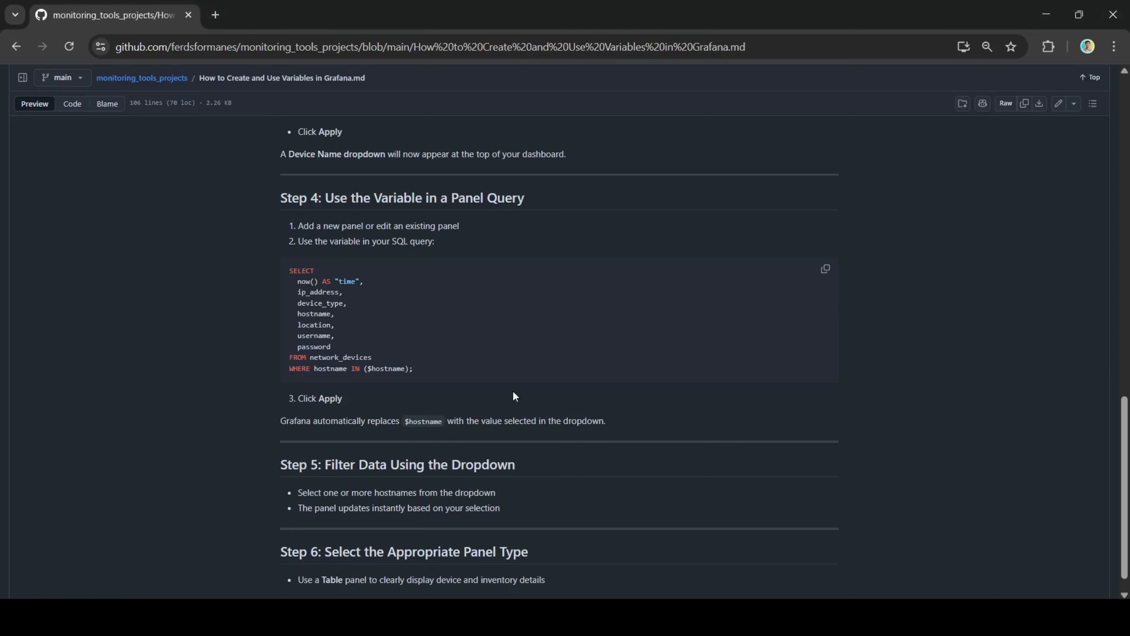
{"action": "left_click", "coordinate": [826, 271]}
{"action": "key", "text": "alt+Tab"}
{"action": "key", "text": "ctrl+a"}
{"action": "key", "text": "ctrl+v"}
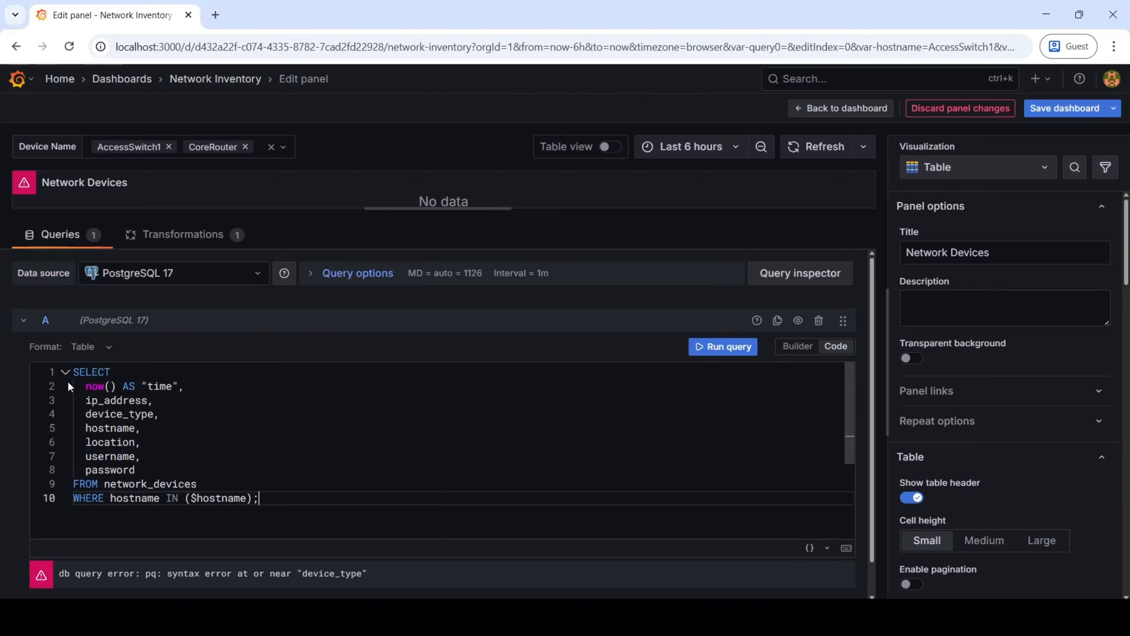
{"action": "left_click", "coordinate": [702, 352]}
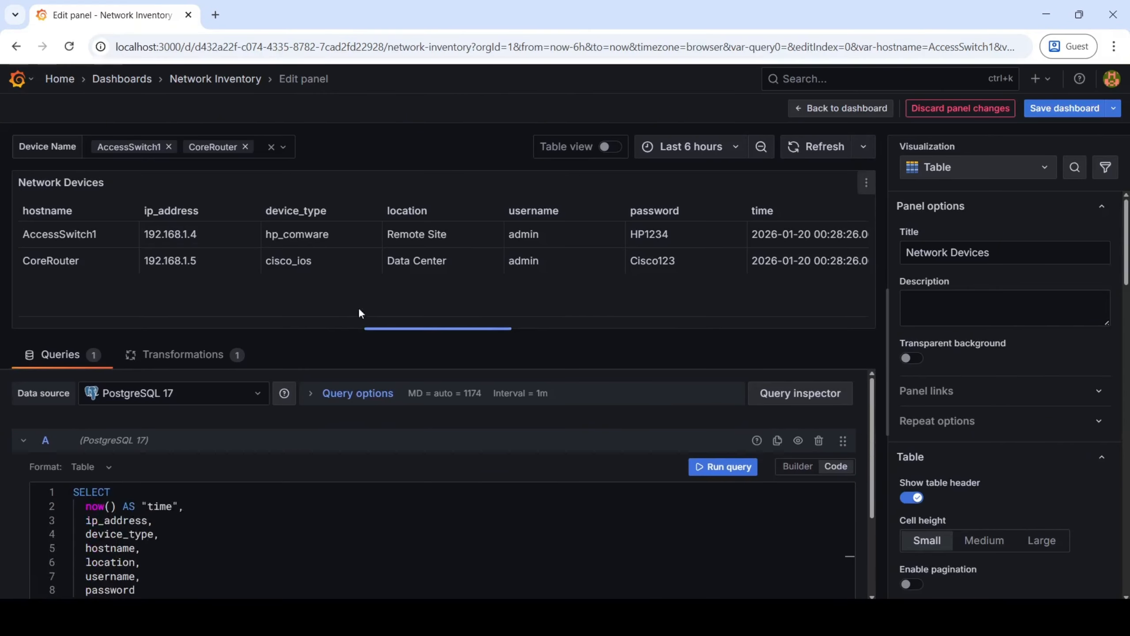
{"action": "scroll", "coordinate": [434, 517], "scroll_direction": "down", "scroll_amount": 3}
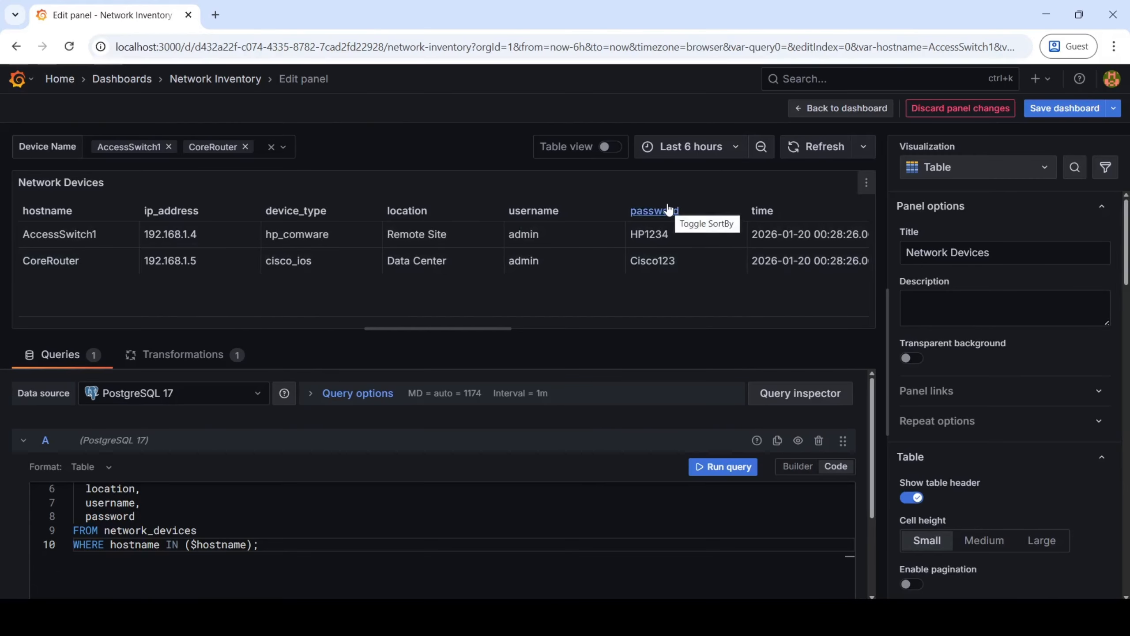
Select all five devices in the Device Name filter, rerun the panel query and enlarge the table preview.
{"action": "left_click", "coordinate": [282, 147]}
{"action": "left_click", "coordinate": [98, 182]}
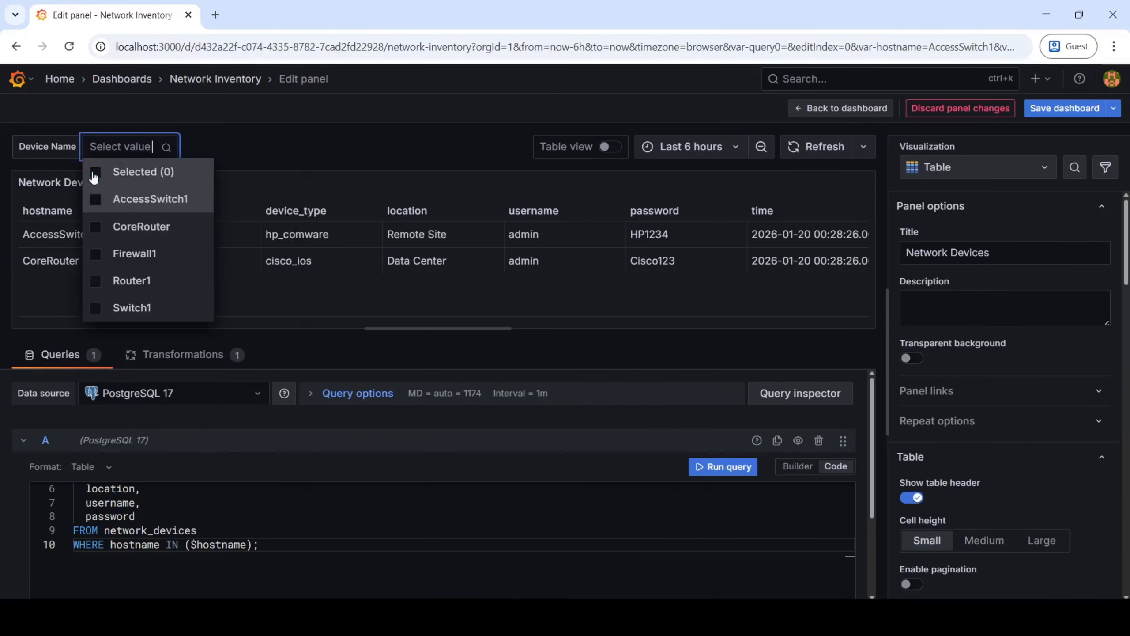
{"action": "left_click", "coordinate": [95, 180]}
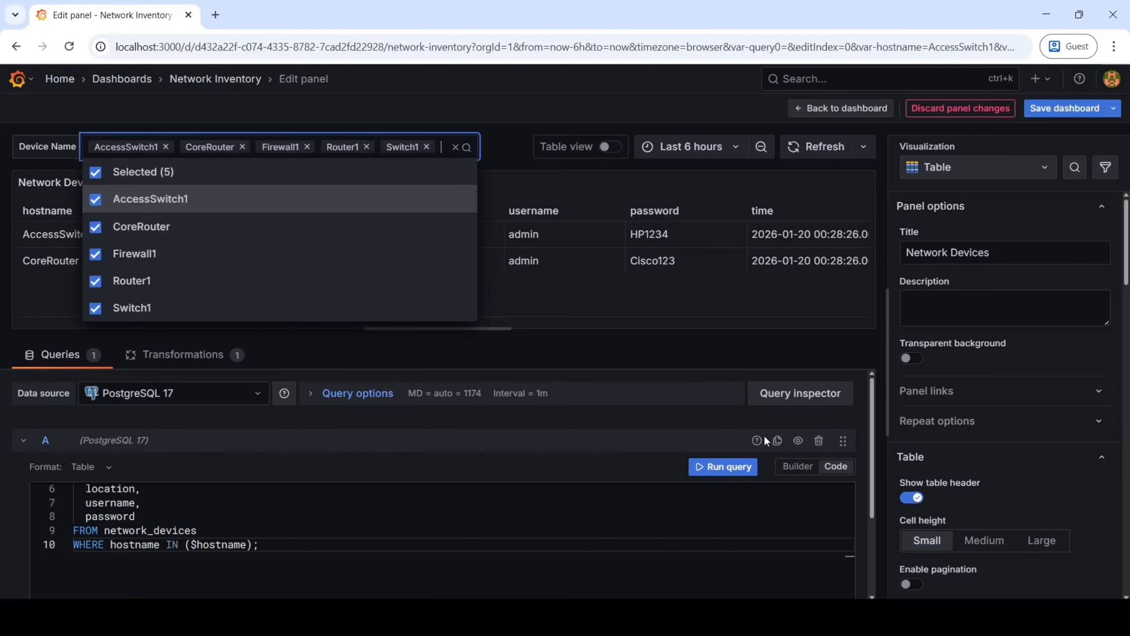
{"action": "left_click", "coordinate": [716, 467]}
{"action": "left_click_drag", "start_coordinate": [589, 328], "coordinate": [620, 391]}
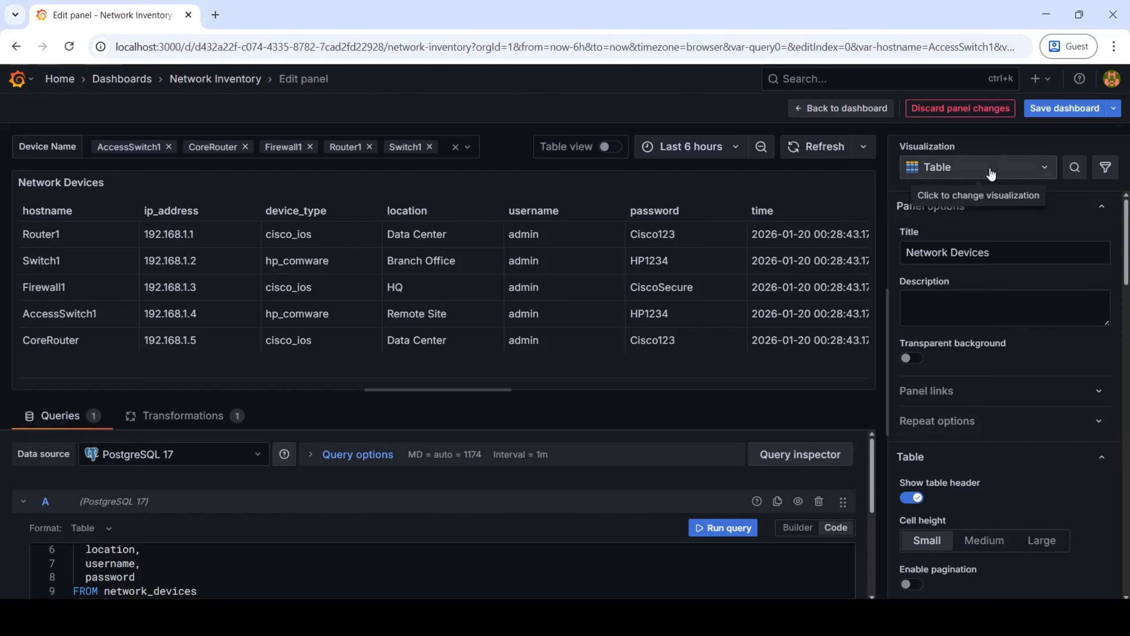
Choose the Table visualization for the Network Devices panel, save the dashboard and return to it.
{"action": "left_click", "coordinate": [991, 173]}
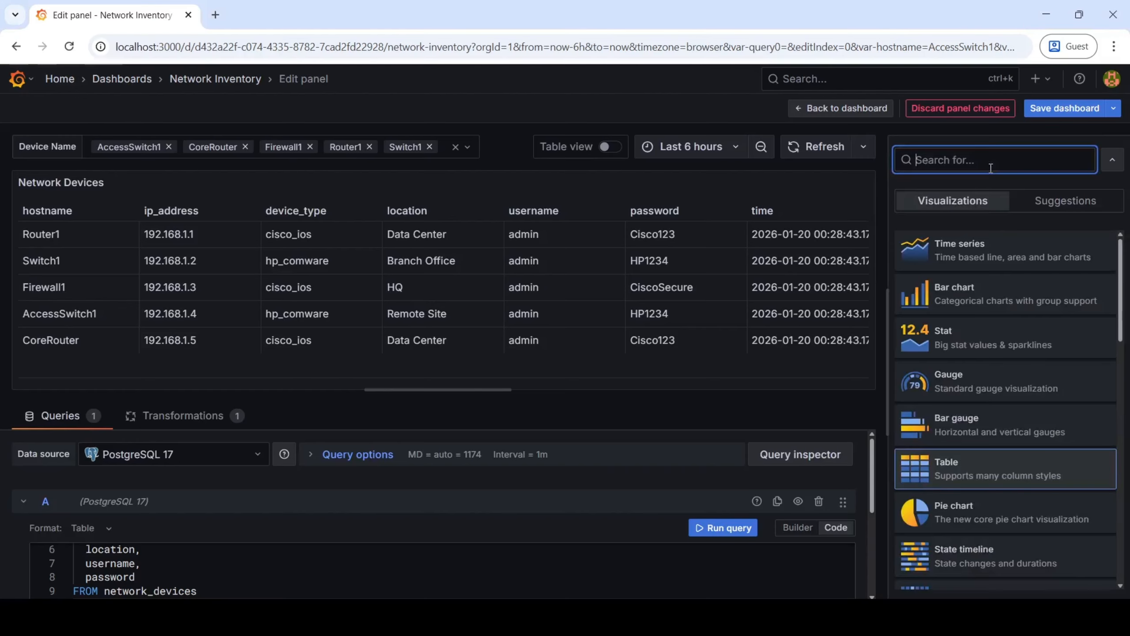
{"action": "left_click", "coordinate": [969, 480]}
{"action": "left_click", "coordinate": [1047, 108]}
{"action": "left_click", "coordinate": [666, 333]}
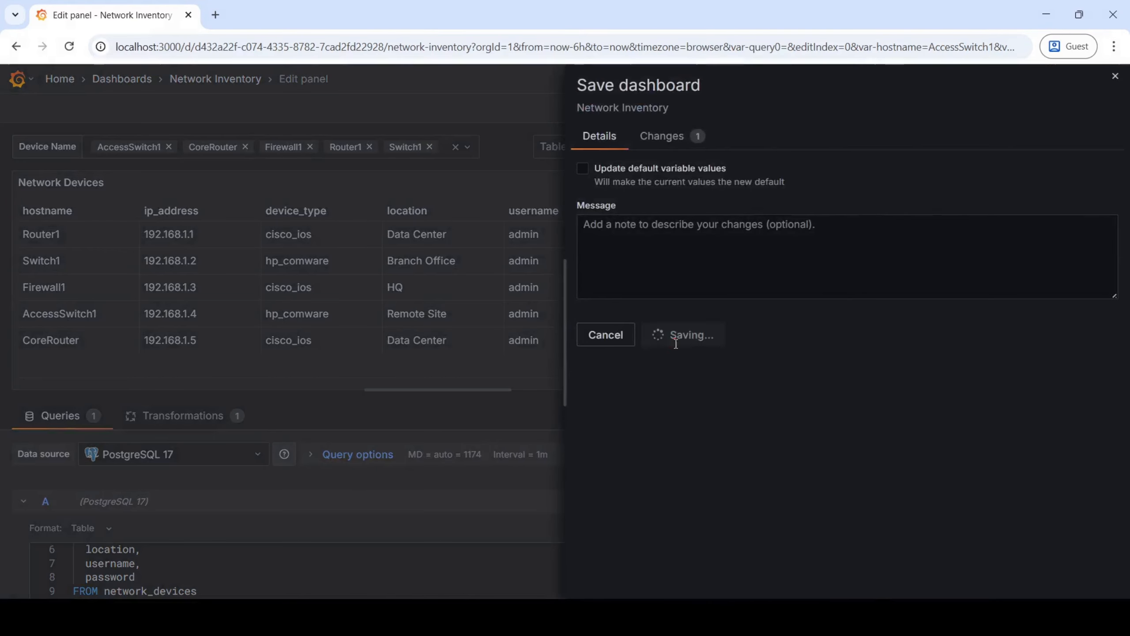
{"action": "left_click", "coordinate": [849, 111]}
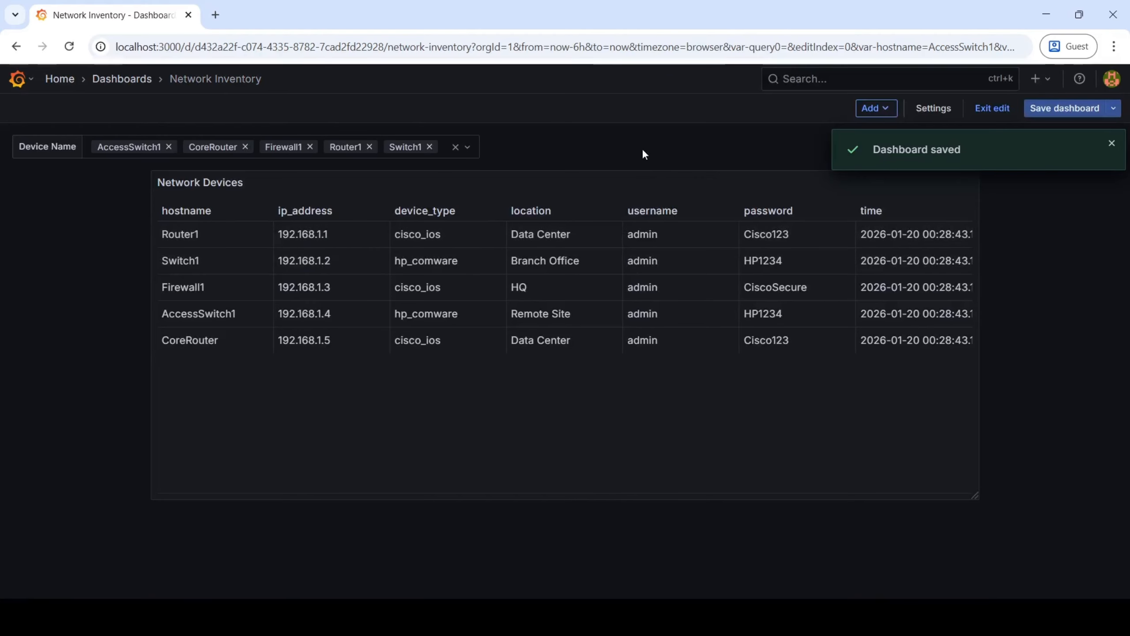
Clear the Device Name selection and filter the Network Devices panel to Firewall1 only.
{"action": "left_click", "coordinate": [465, 147]}
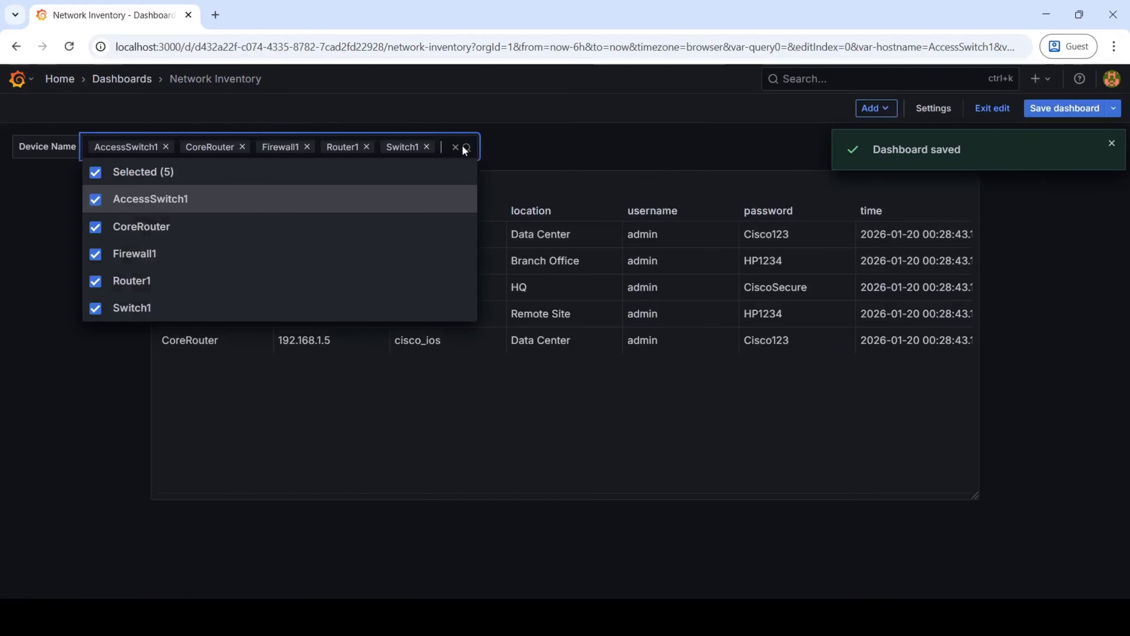
{"action": "left_click", "coordinate": [95, 173]}
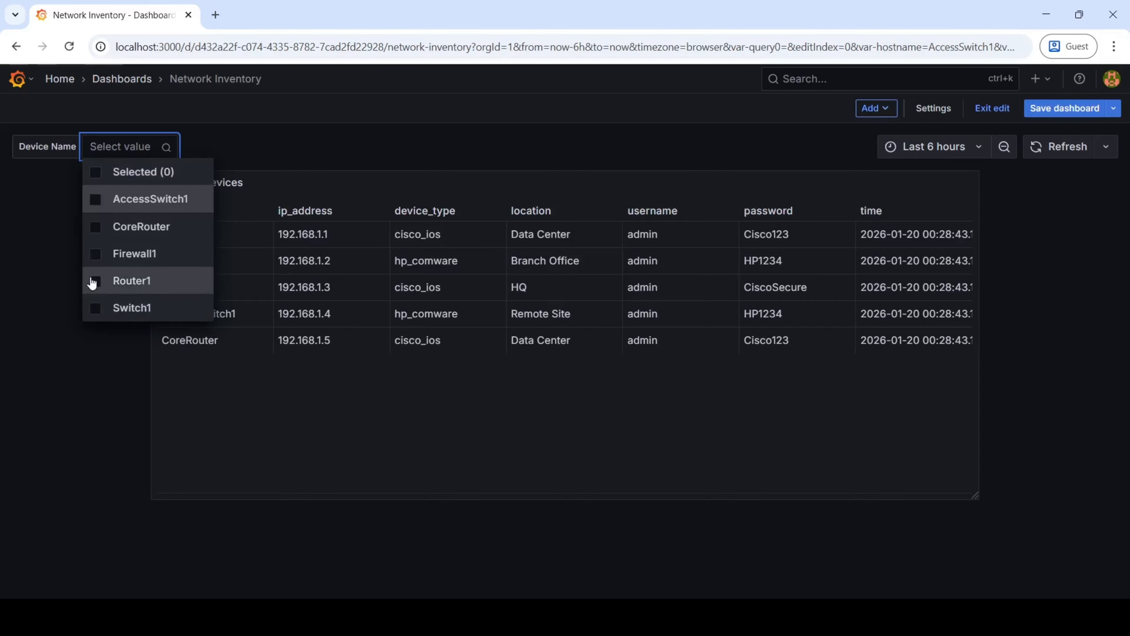
{"action": "left_click", "coordinate": [95, 255]}
{"action": "left_click", "coordinate": [95, 434]}
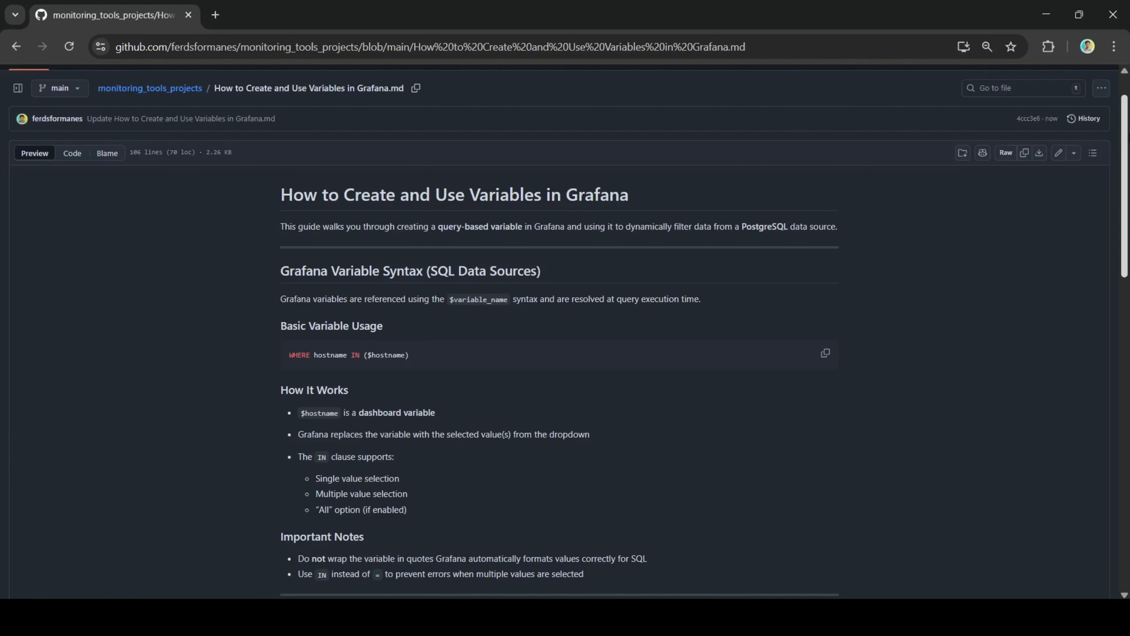
Review the guide's sections on Grafana variable syntax, basic variable usage and important notes.
{"action": "scroll", "coordinate": [1125, 157], "scroll_direction": "down", "scroll_amount": 1}
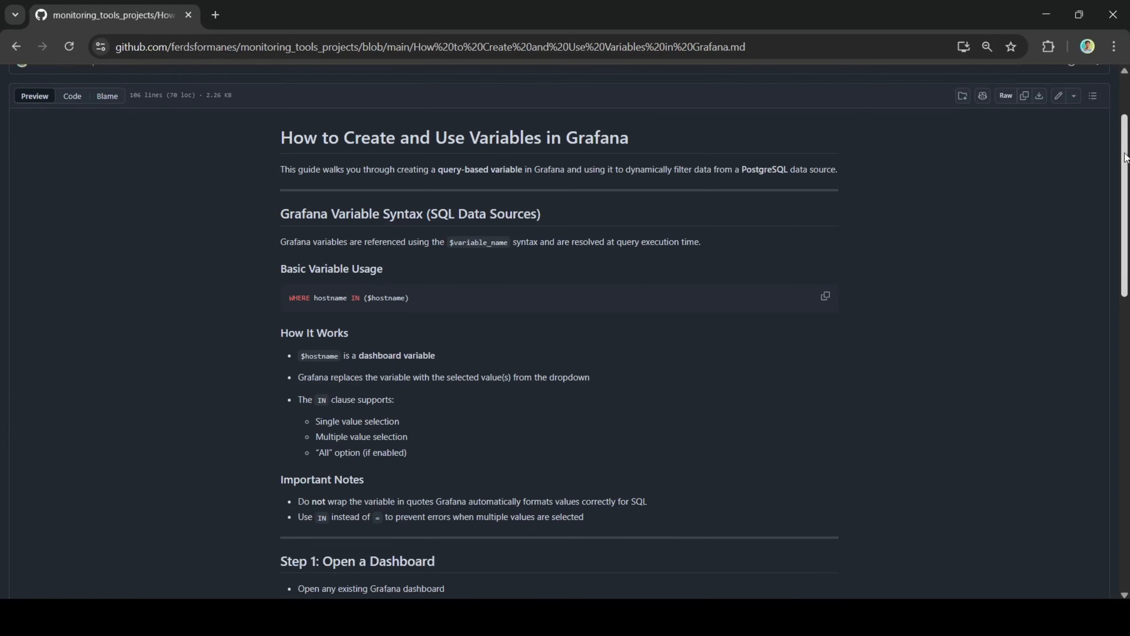
{"action": "scroll", "coordinate": [1126, 157], "scroll_direction": "down", "scroll_amount": 1}
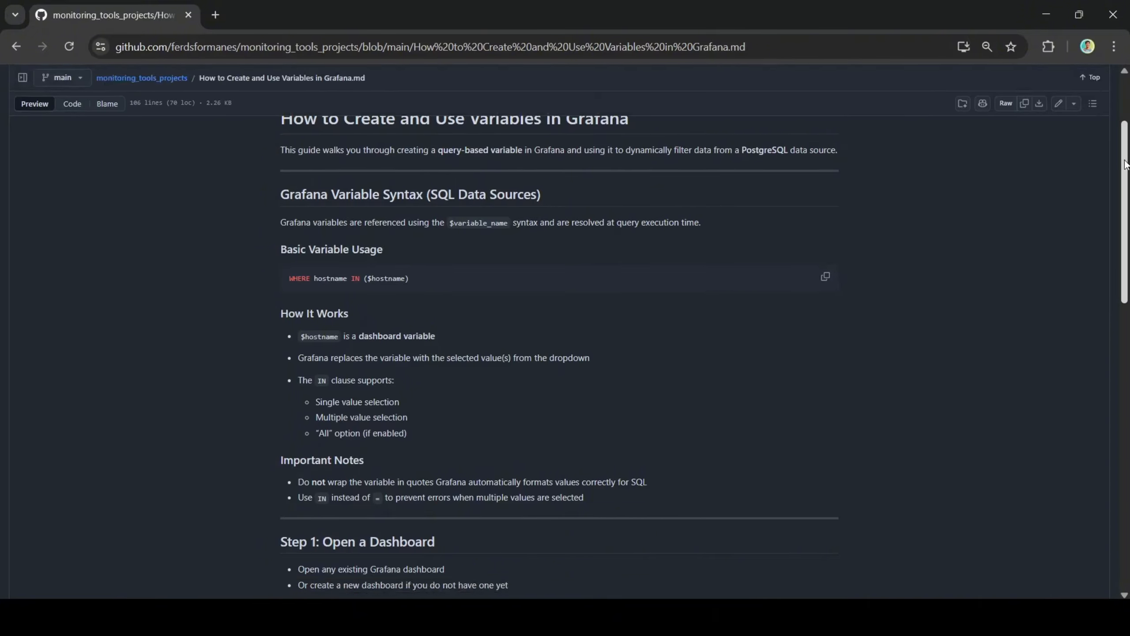
{"action": "scroll", "coordinate": [1124, 229], "scroll_direction": "up", "scroll_amount": 1}
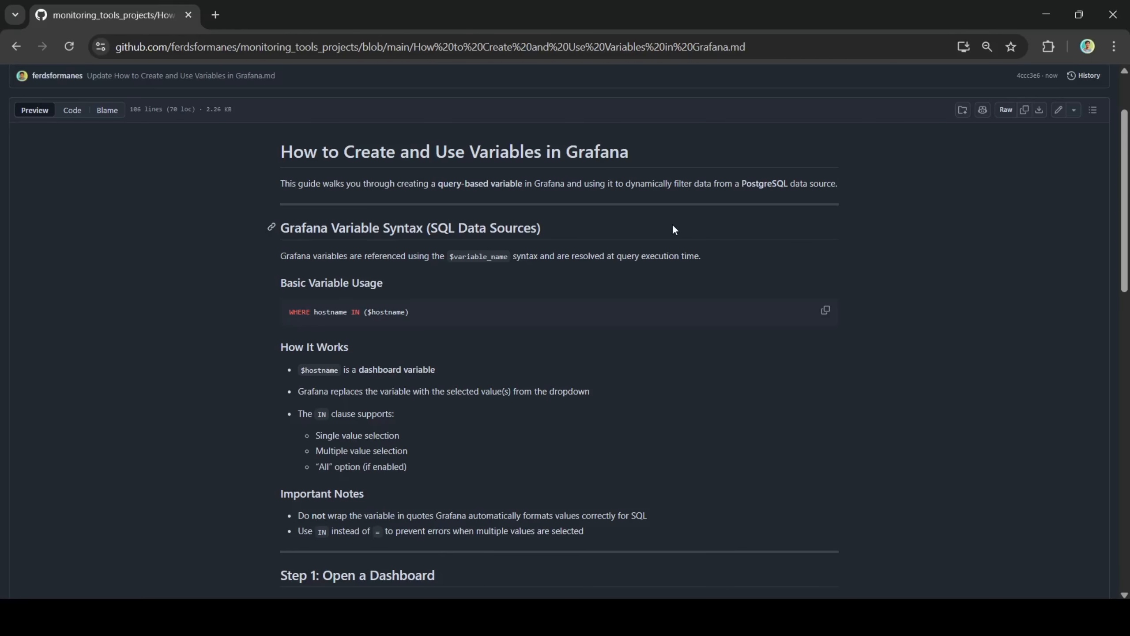
{"action": "key", "text": "alt+Tab"}
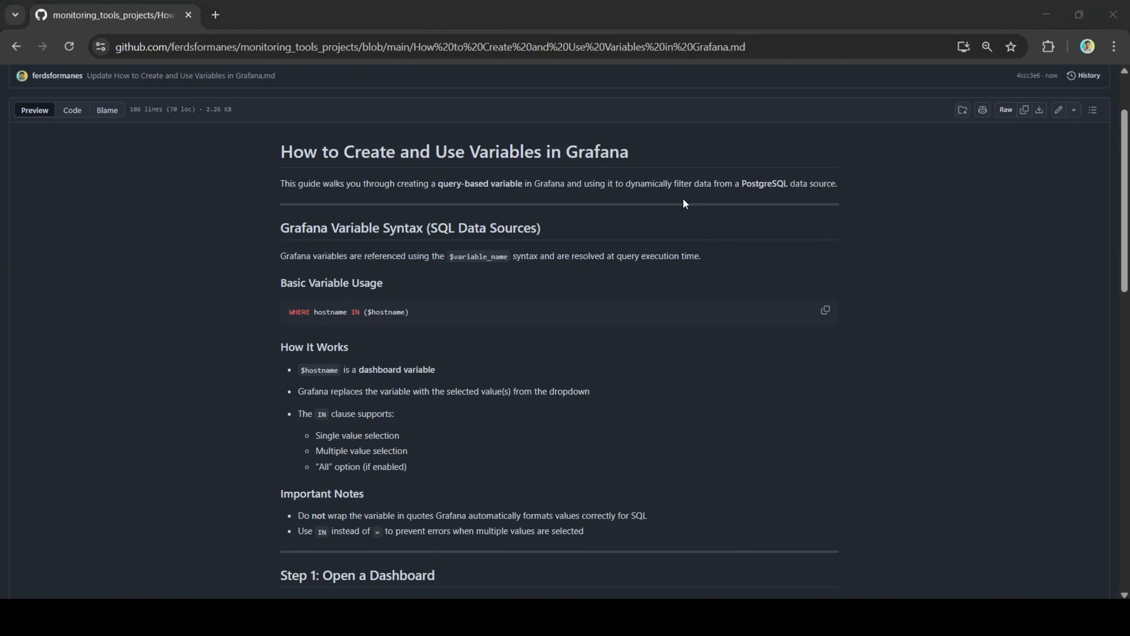